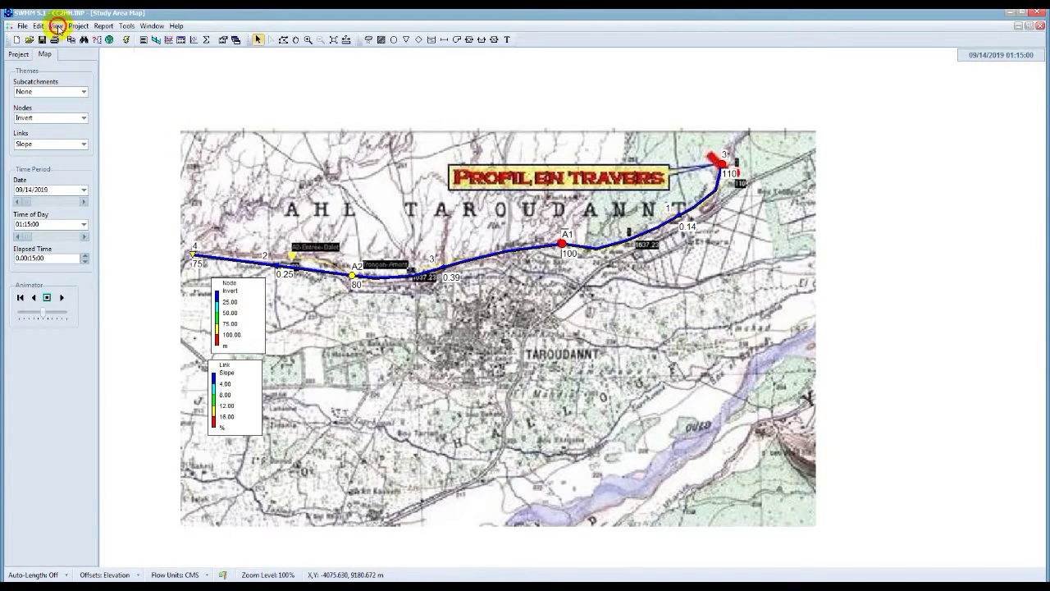
# Review the study area map's dimensions and units, keeping the map units in meters
pyautogui.click(56, 26)
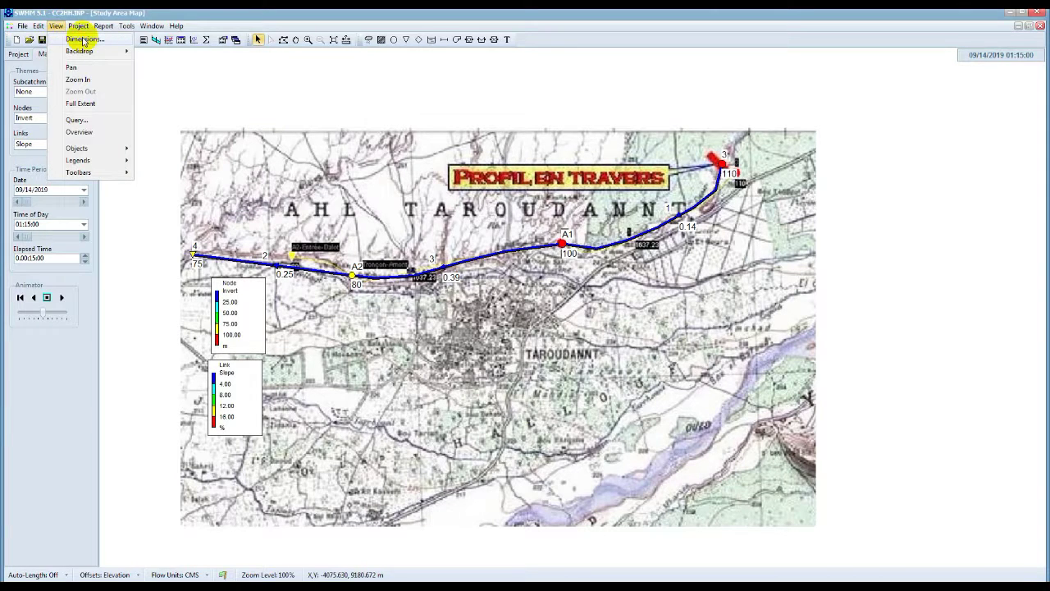
pyautogui.click(83, 41)
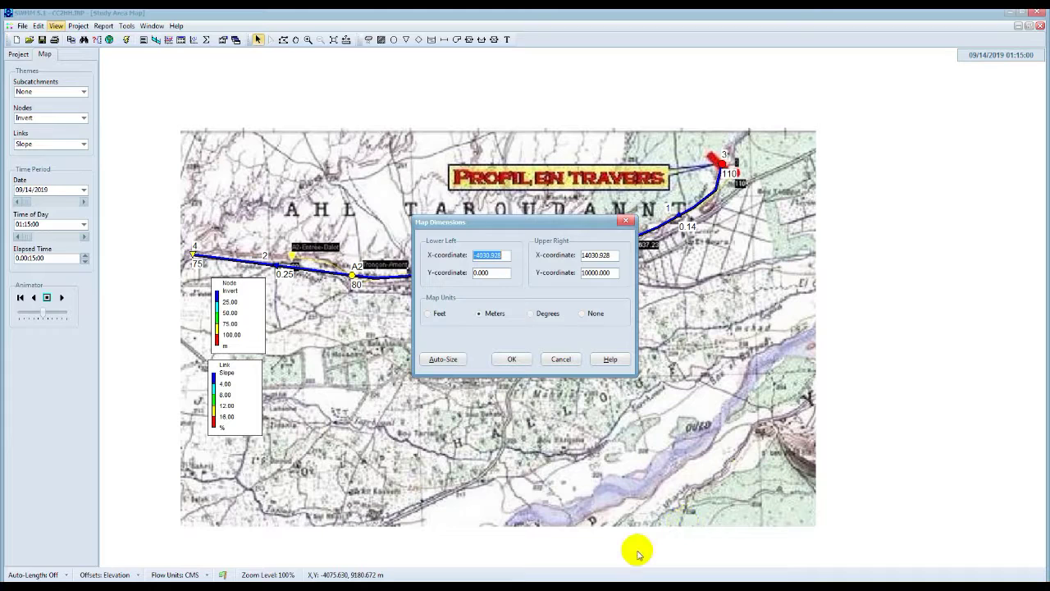
pyautogui.click(512, 358)
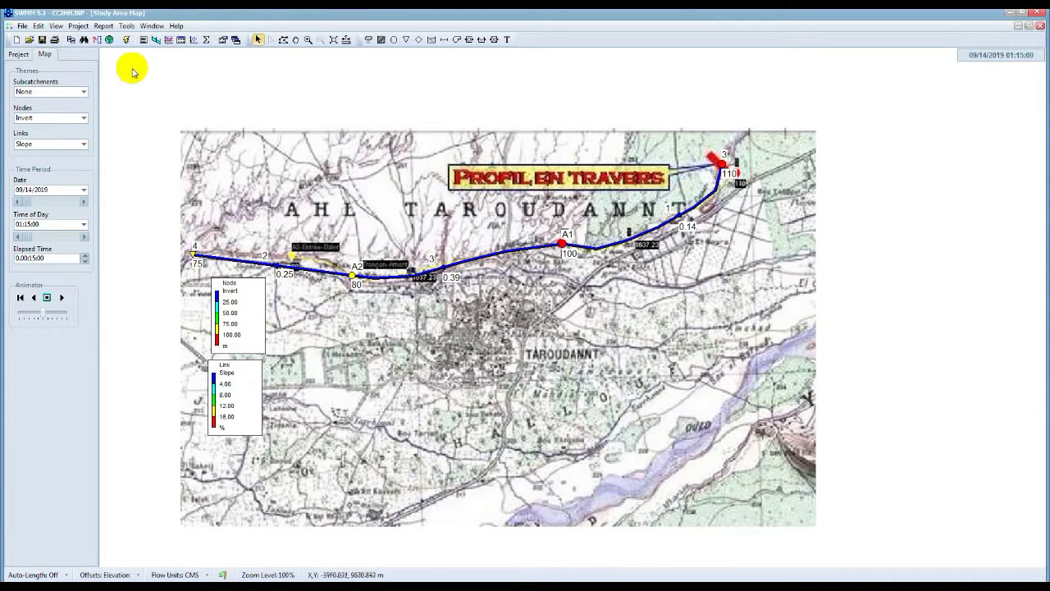
# Open the project defaults and examine the ID label and node/link default settings
pyautogui.click(79, 26)
pyautogui.click(97, 62)
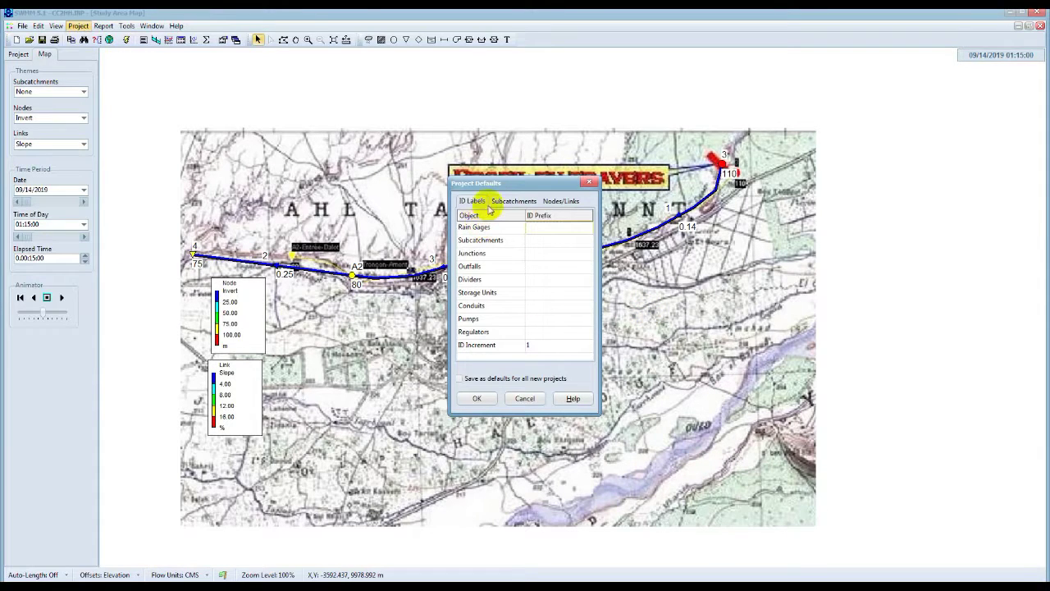
pyautogui.click(564, 201)
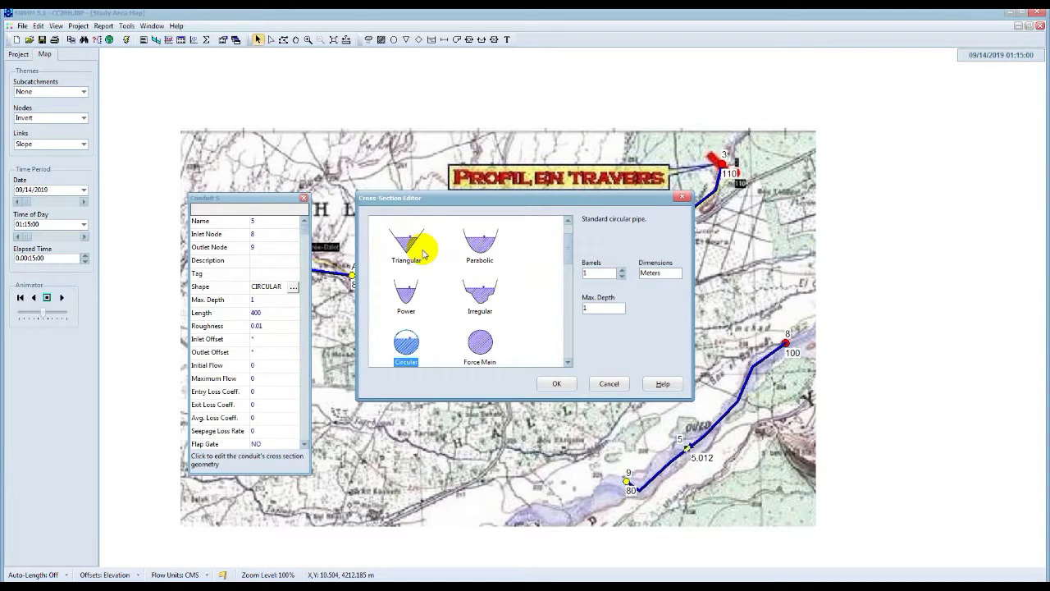
# Try to give conduit 5 an irregular cross-section with transect name SS2, and open the transect for editing
pyautogui.click(480, 294)
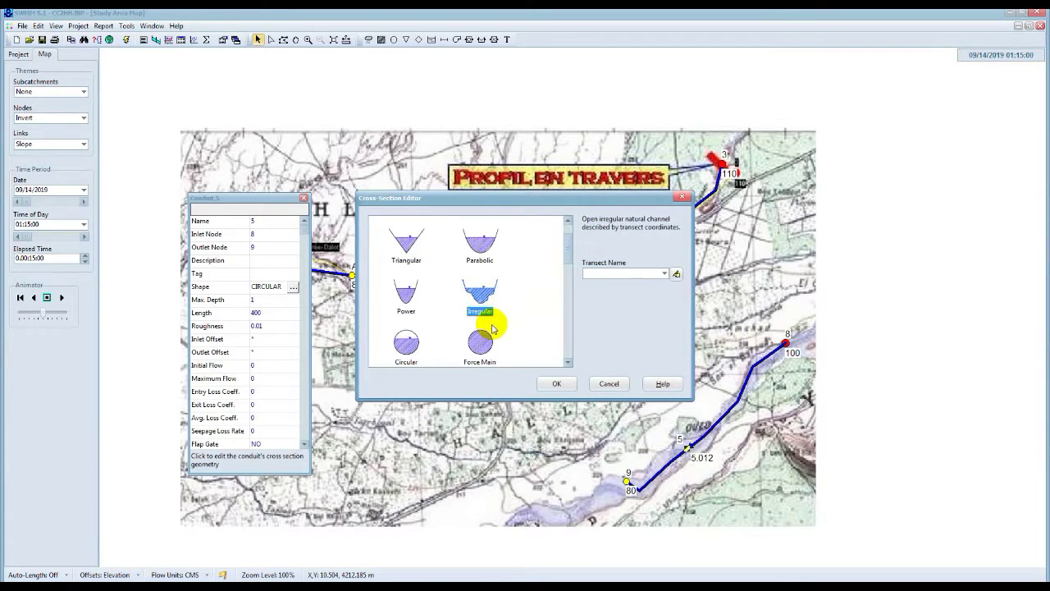
pyautogui.click(596, 274)
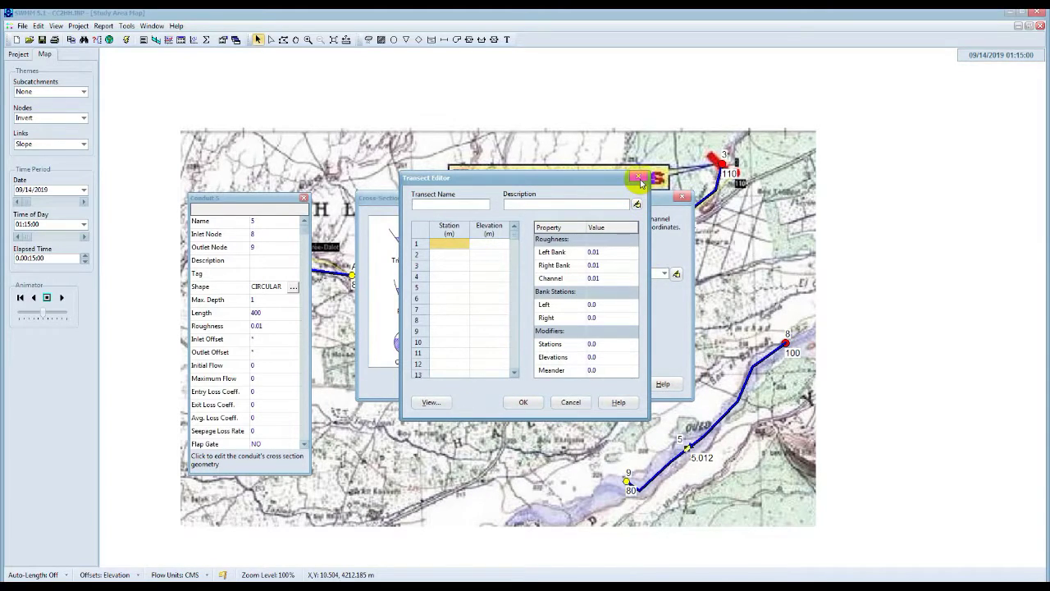
pyautogui.click(570, 402)
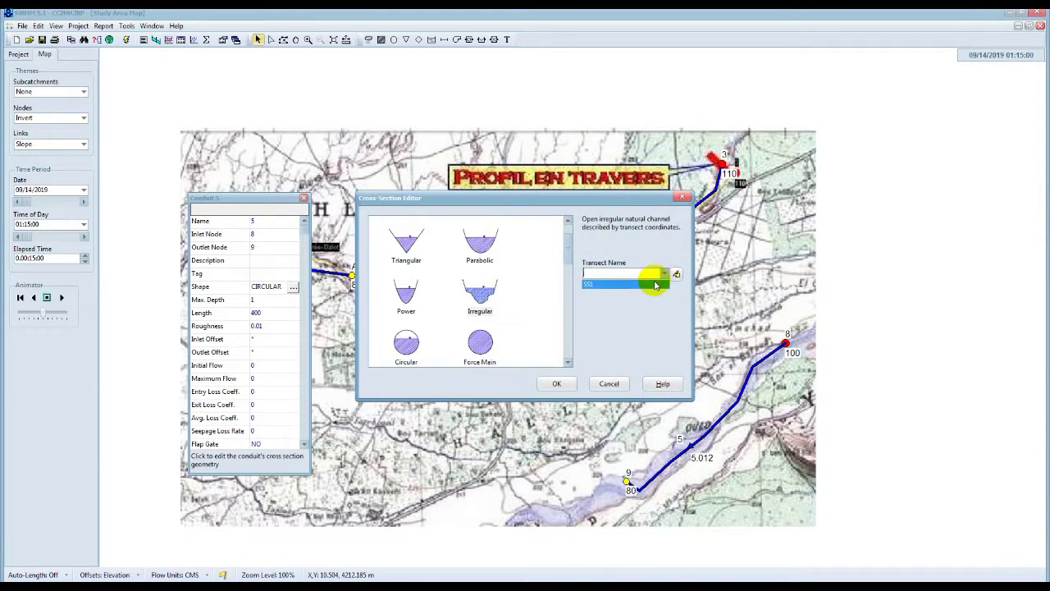
pyautogui.click(655, 284)
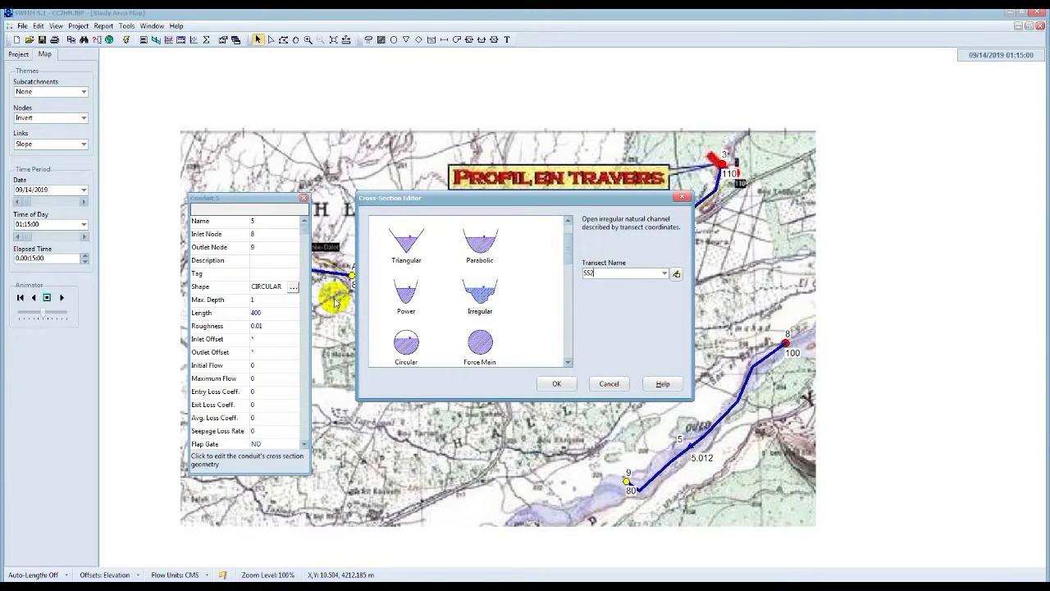
pyautogui.click(675, 275)
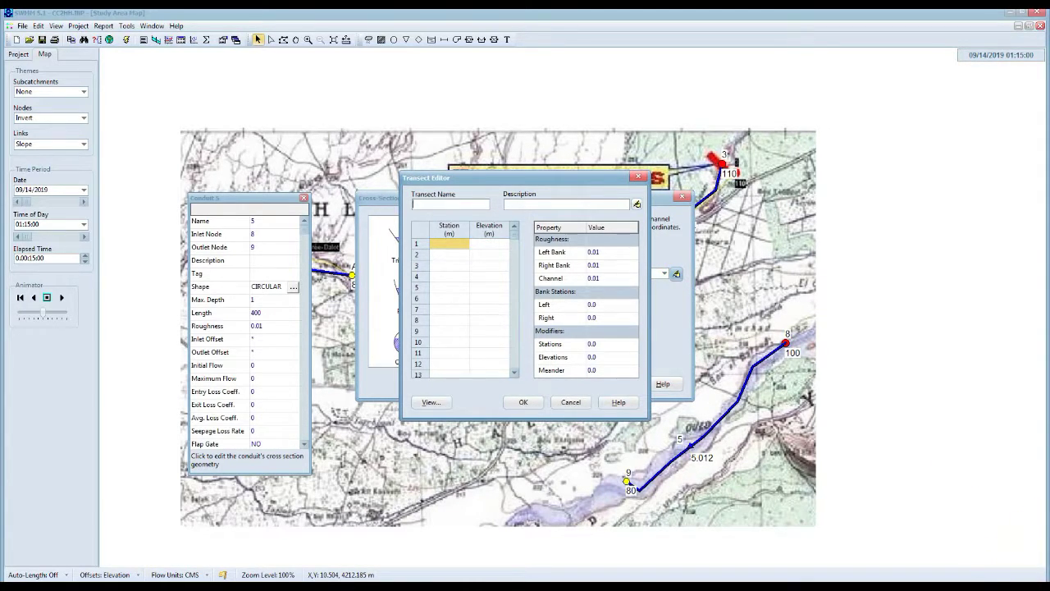
pyautogui.click(951, 588)
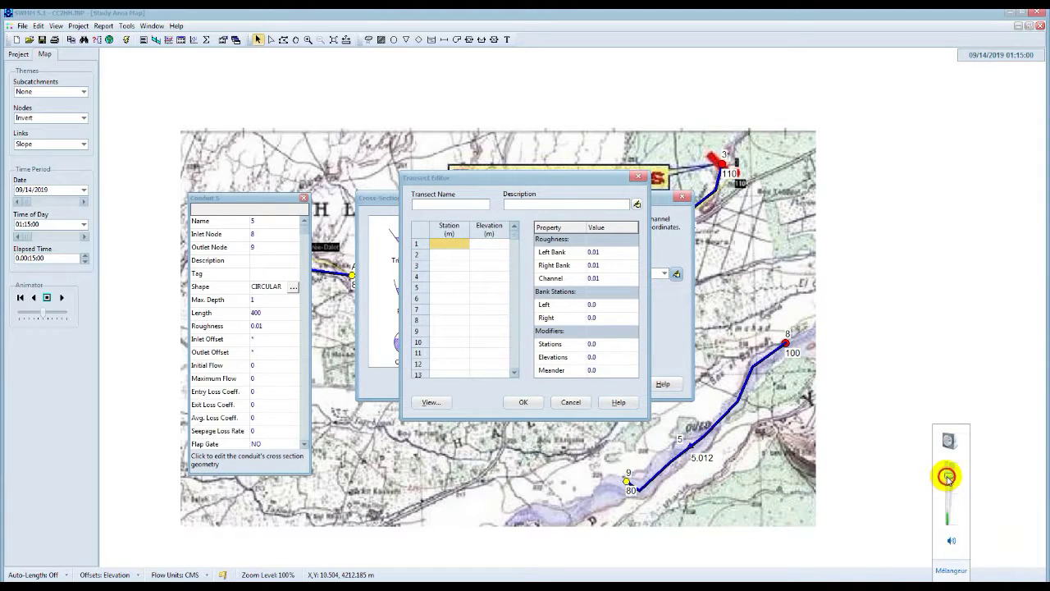
pyautogui.moveTo(948, 479); pyautogui.dragTo(948, 495)
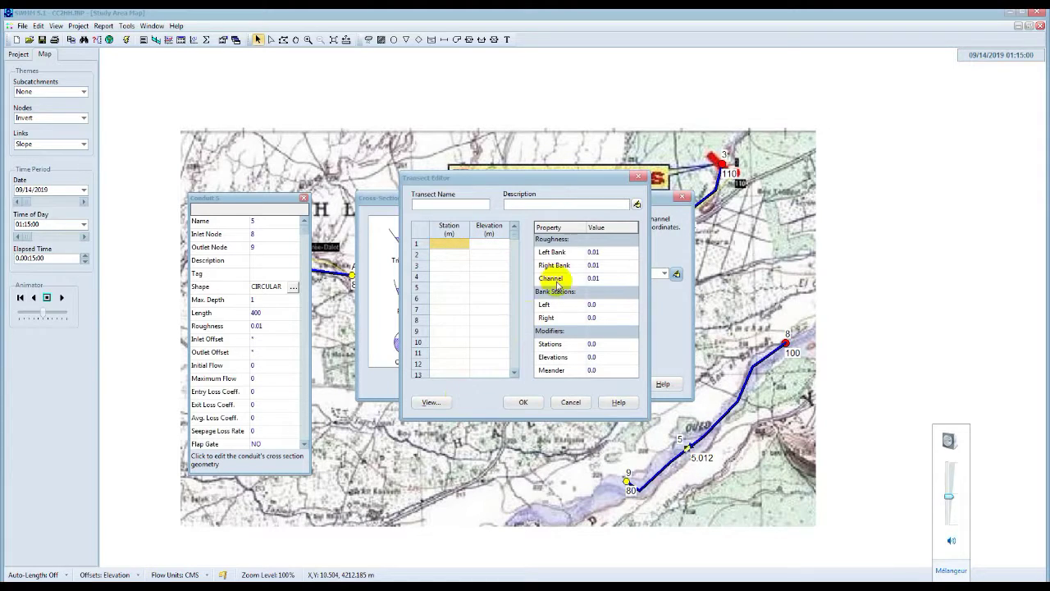
# Try a left bank roughness of 0.04 in the blank transect, preview its profile, and discard the cross-section edits
pyautogui.click(607, 256)
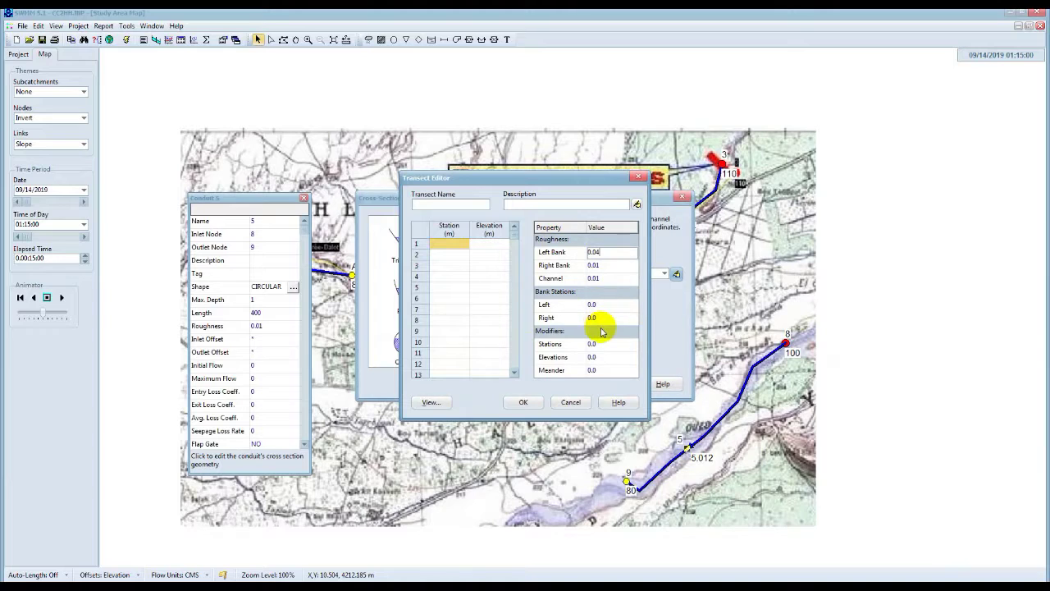
pyautogui.click(435, 402)
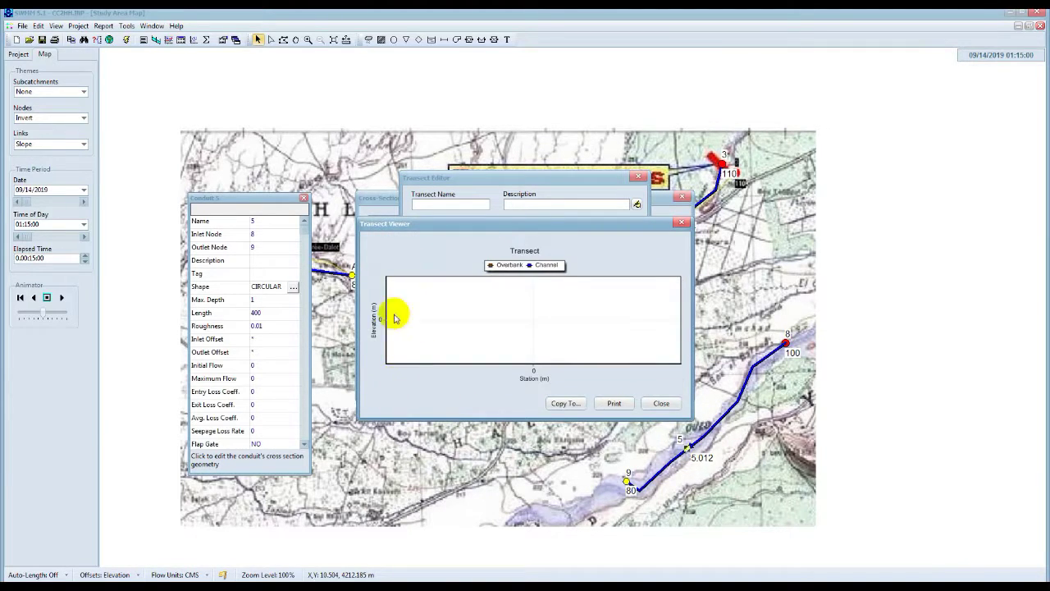
pyautogui.click(673, 404)
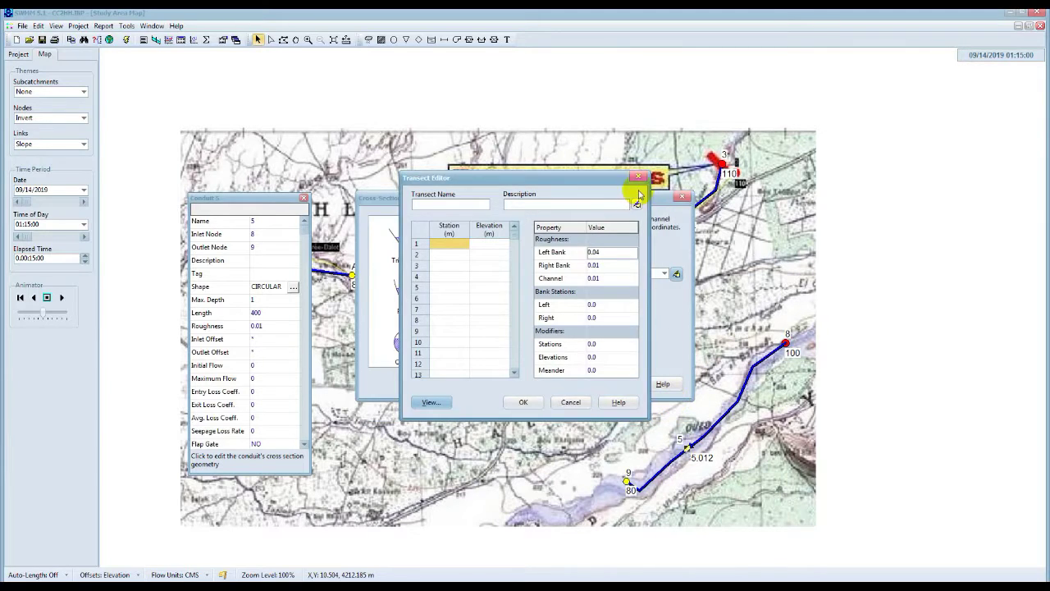
pyautogui.click(640, 177)
pyautogui.click(681, 198)
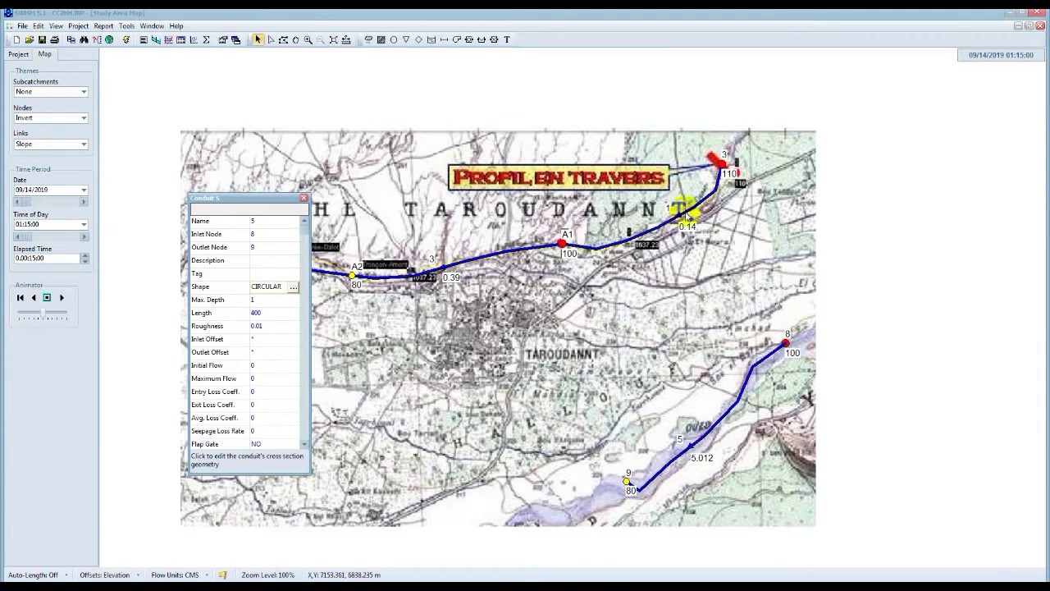
# Delete junctions 8 and 9 along the southern river from the map, and close the object properties
pyautogui.click(786, 343)
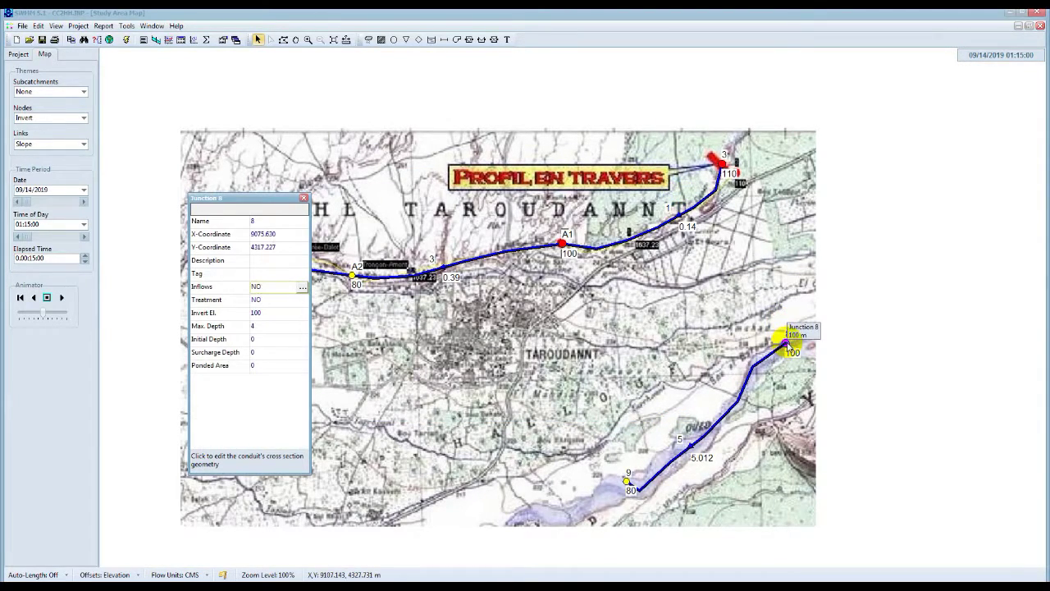
pyautogui.rightClick(786, 343)
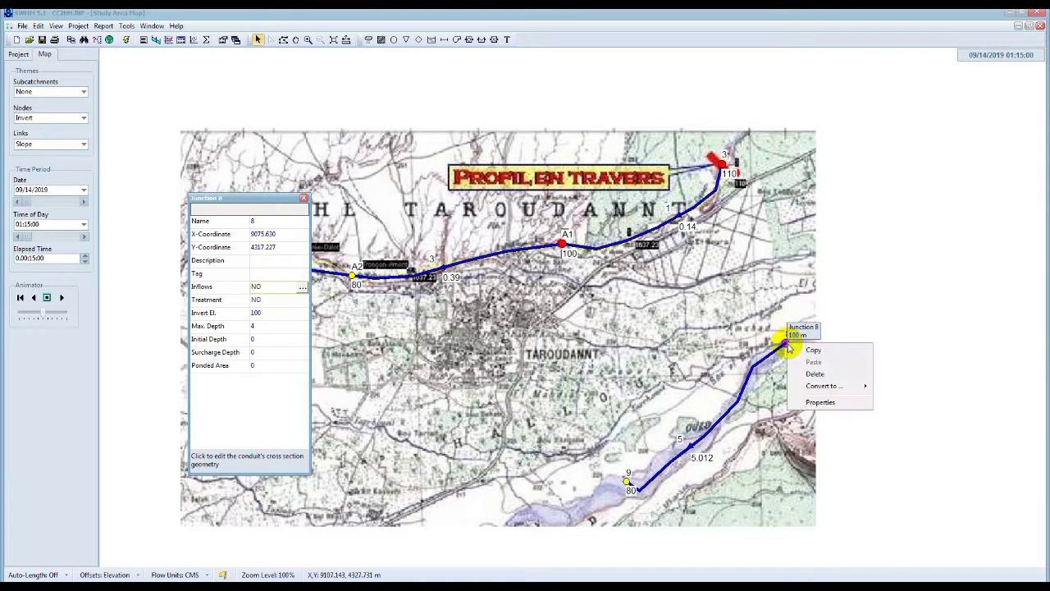
pyautogui.click(812, 371)
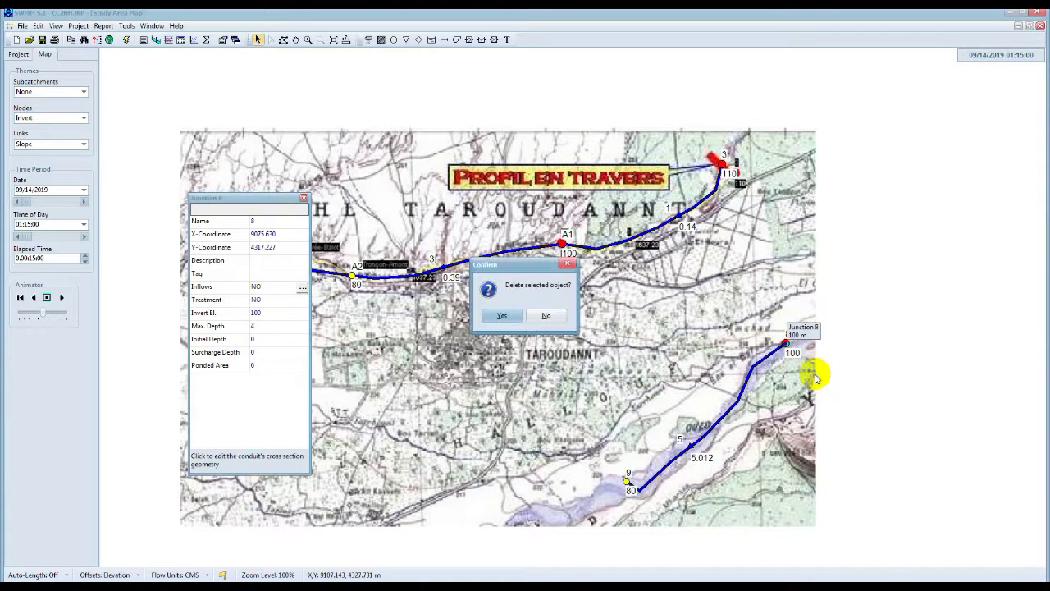
pyautogui.click(502, 315)
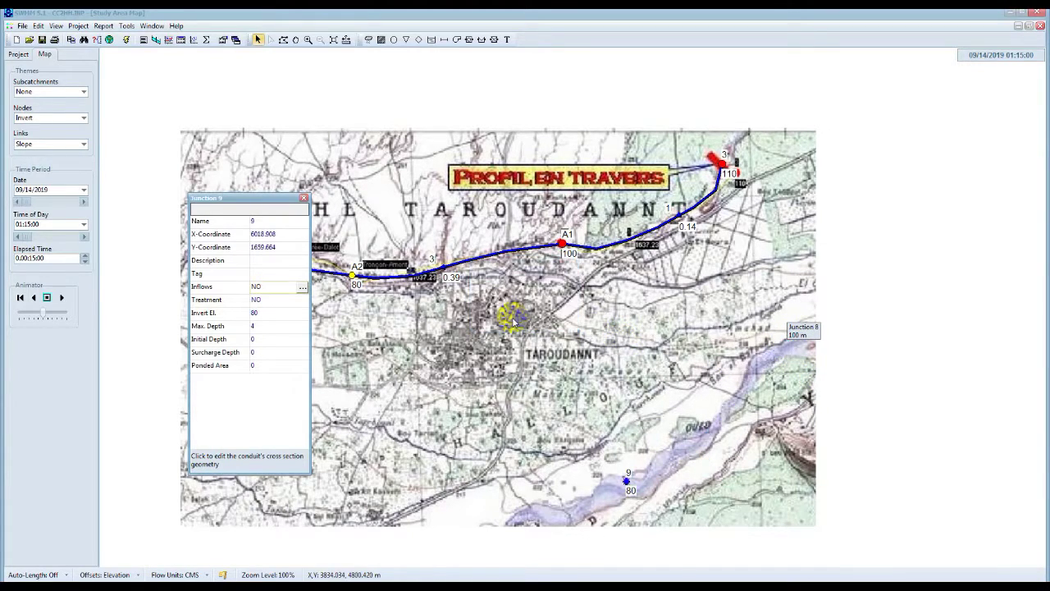
pyautogui.rightClick(627, 481)
pyautogui.click(654, 514)
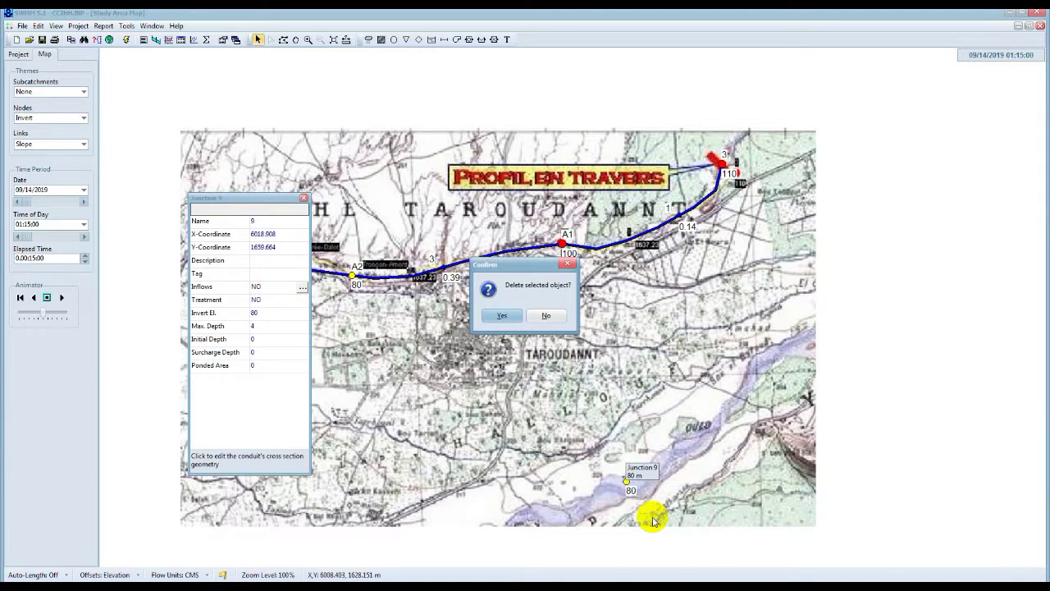
pyautogui.click(503, 317)
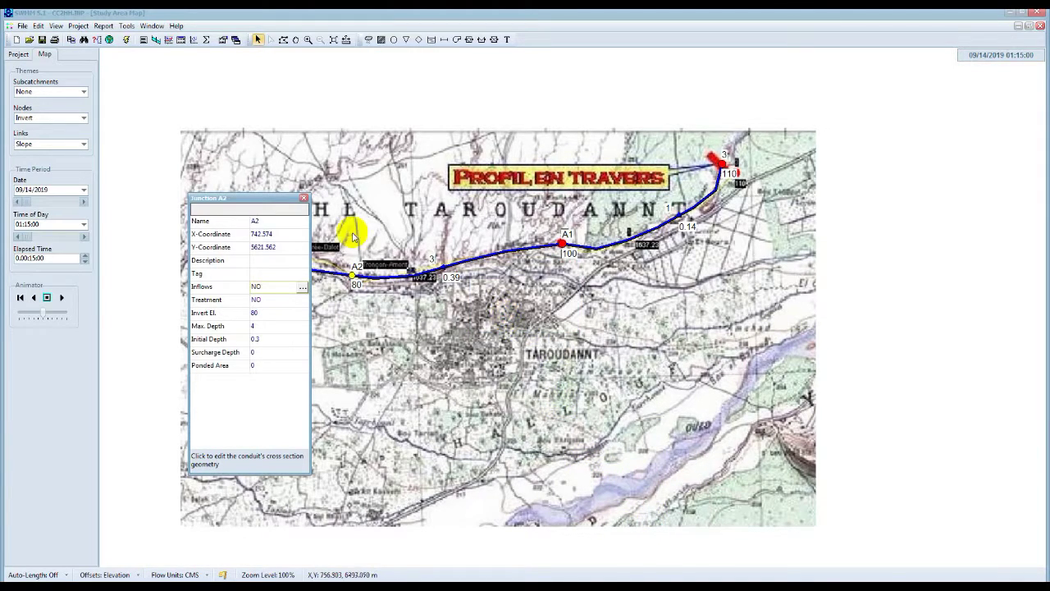
pyautogui.click(303, 200)
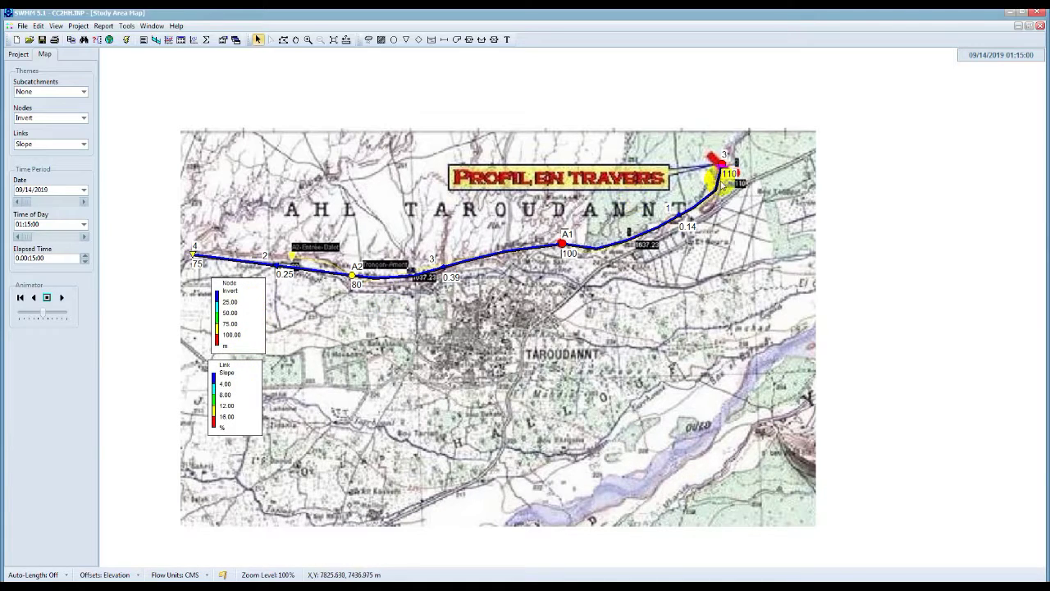
# Auto-scale the node invert legend to 80, 90, 100 and 110 m and remove its frame
pyautogui.doubleClick(250, 310)
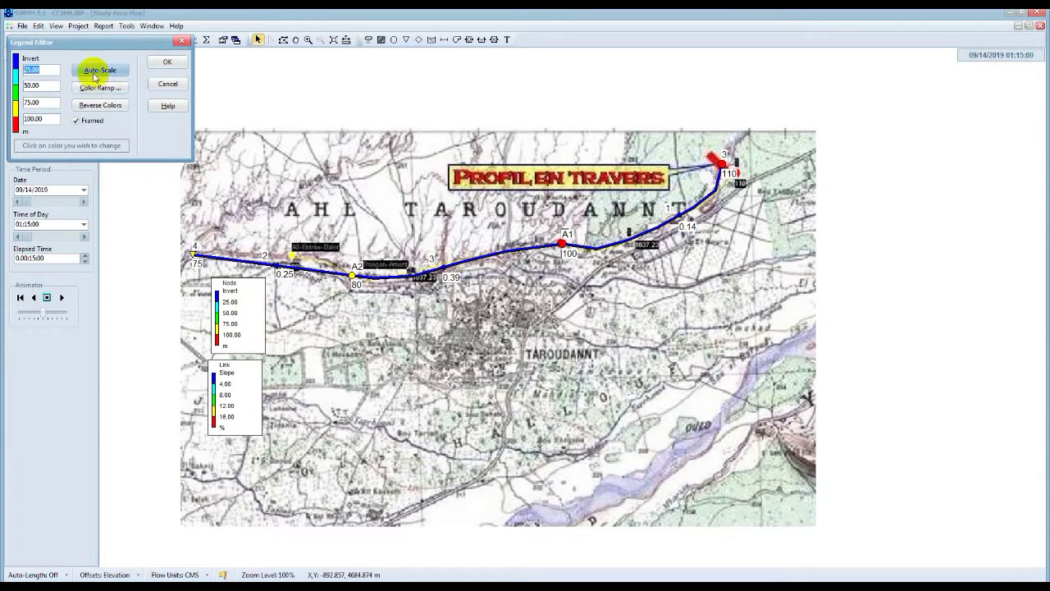
pyautogui.click(76, 124)
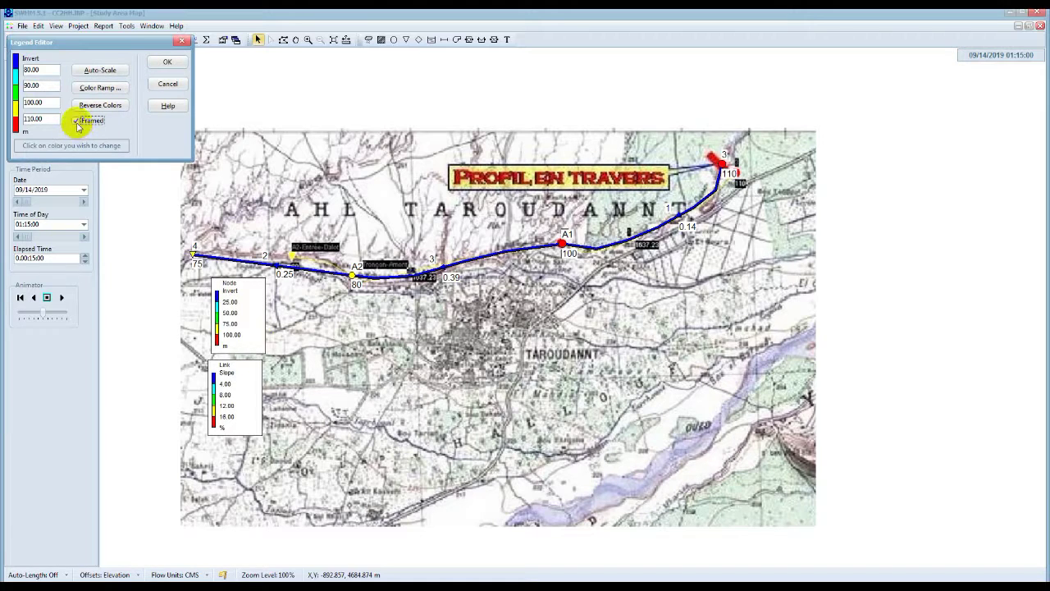
pyautogui.click(167, 62)
# Auto-scale the link slope legend to 0.20, 0.40, 0.60 and 0.80 % and remove its frame
pyautogui.doubleClick(243, 397)
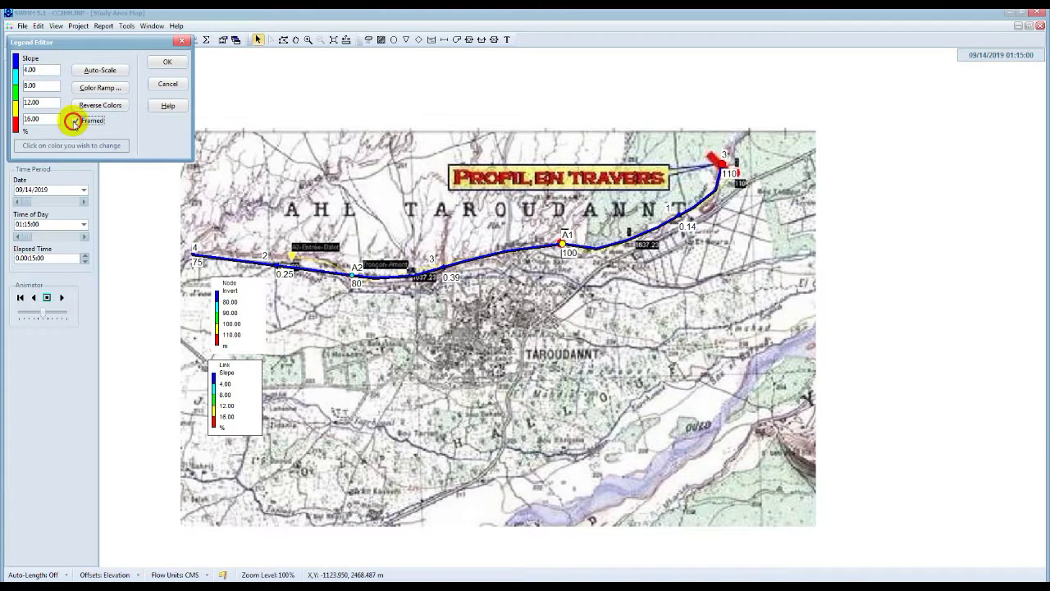
pyautogui.click(98, 70)
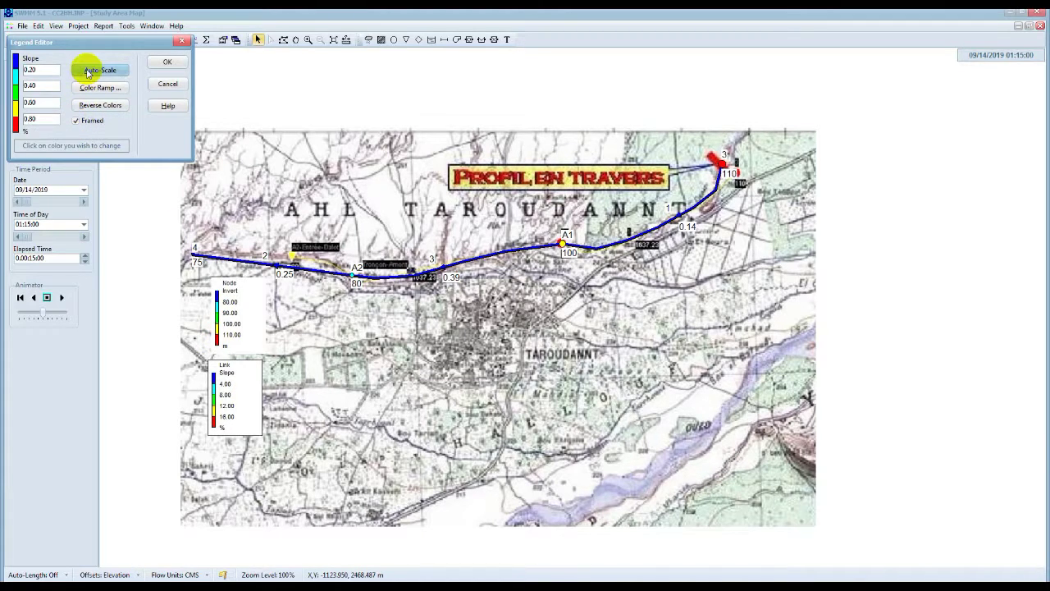
pyautogui.click(168, 64)
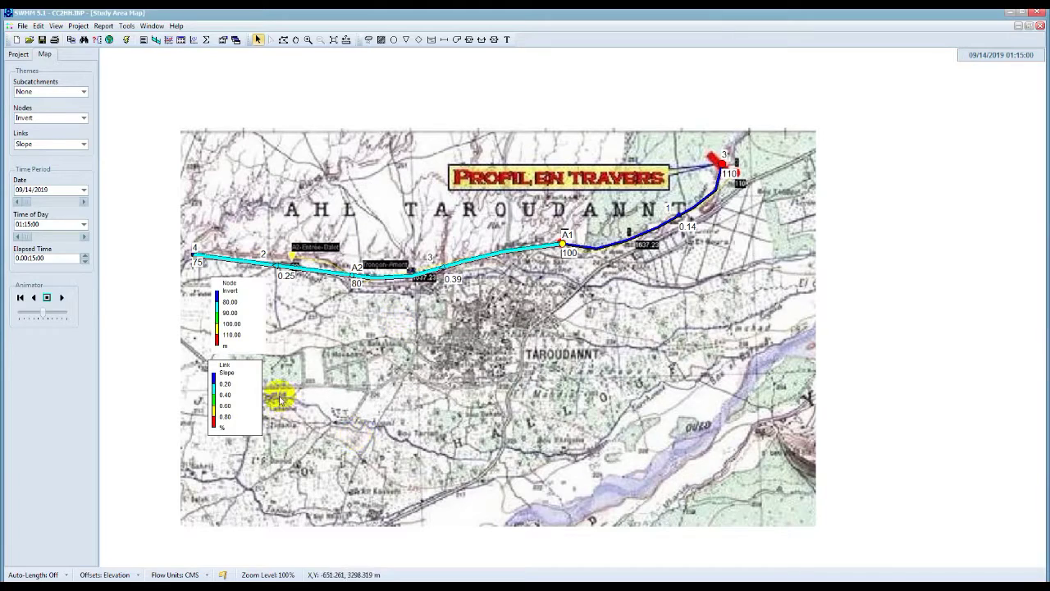
pyautogui.doubleClick(244, 388)
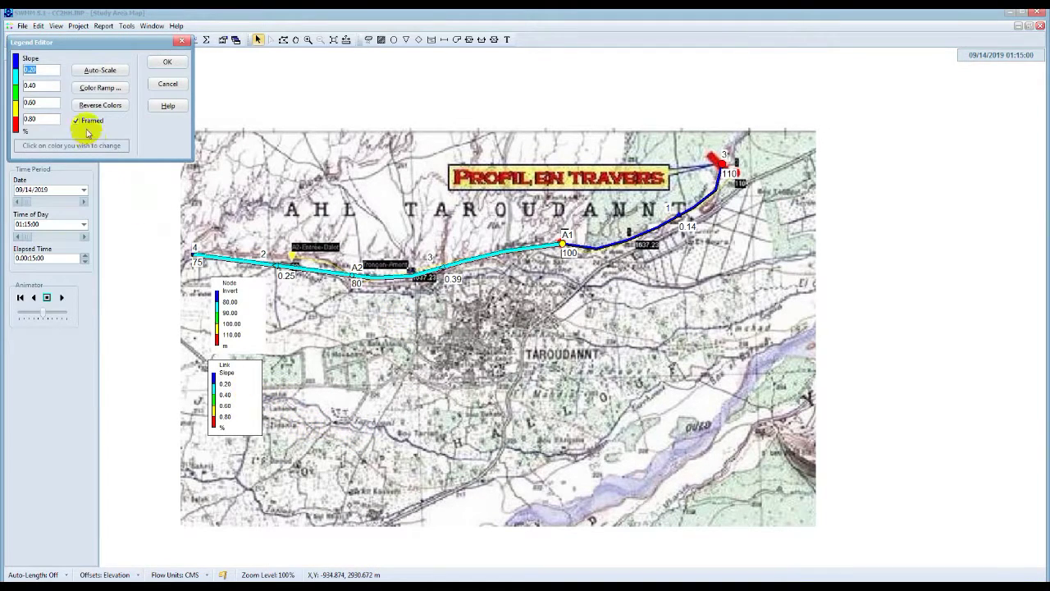
pyautogui.click(156, 63)
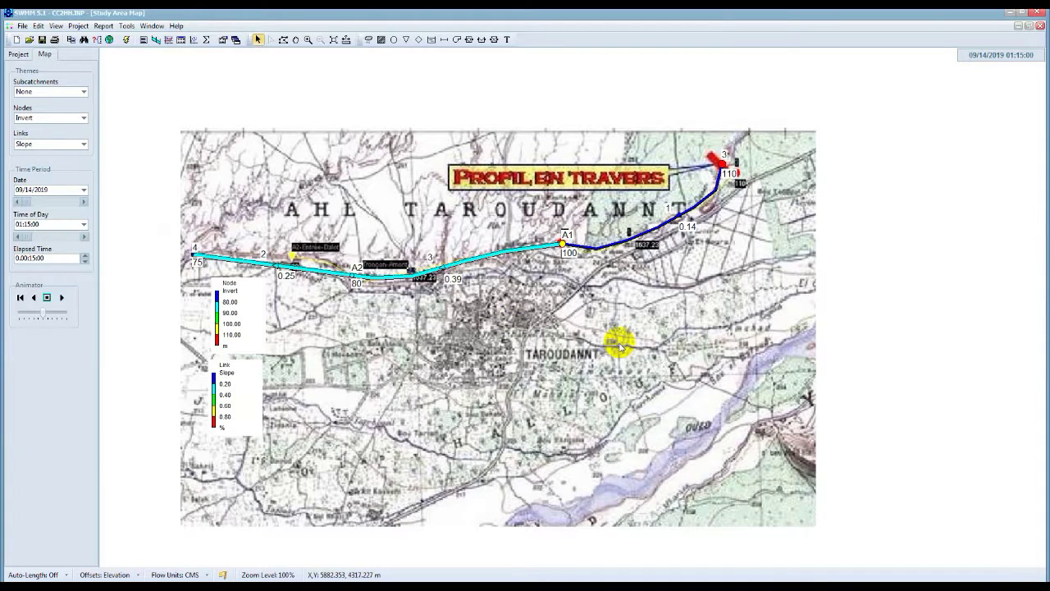
# Inspect conduit 1's irregular cross-section by opening transect SS1 and plotting its station-elevation profile
pyautogui.moveTo(673, 221)
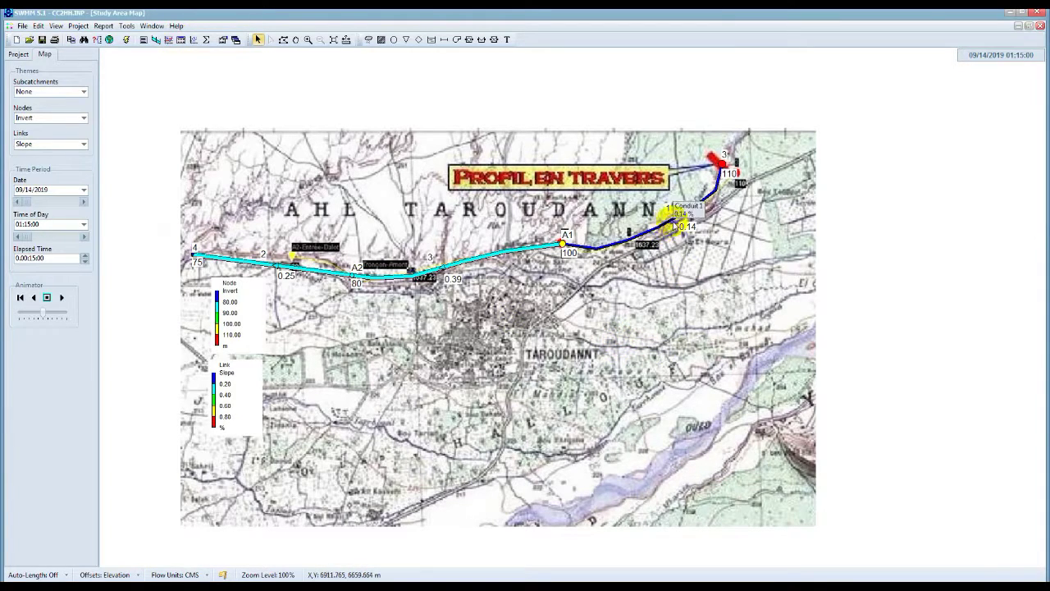
pyautogui.doubleClick(673, 224)
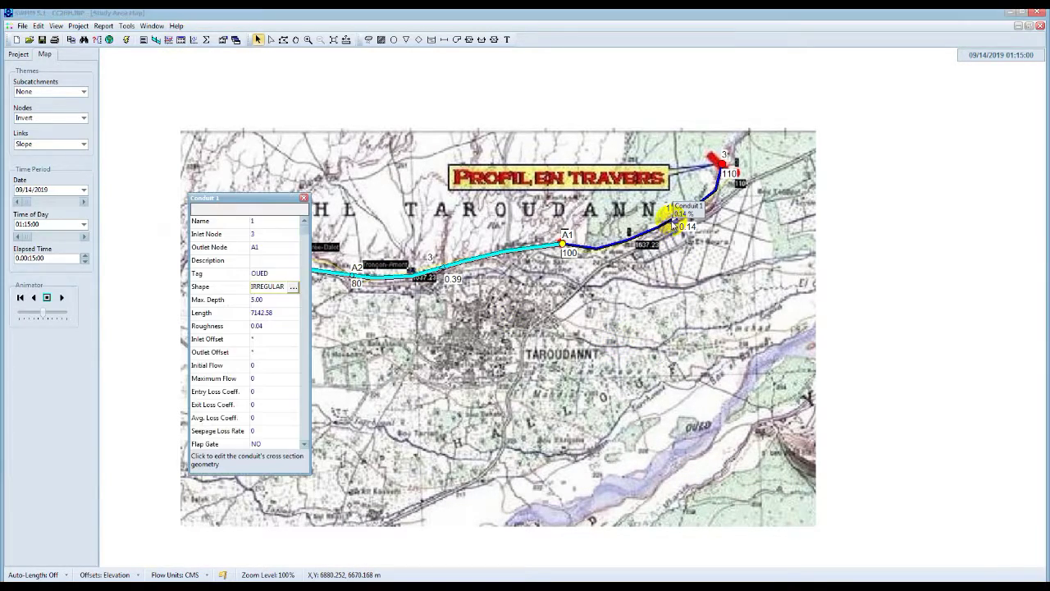
pyautogui.click(294, 287)
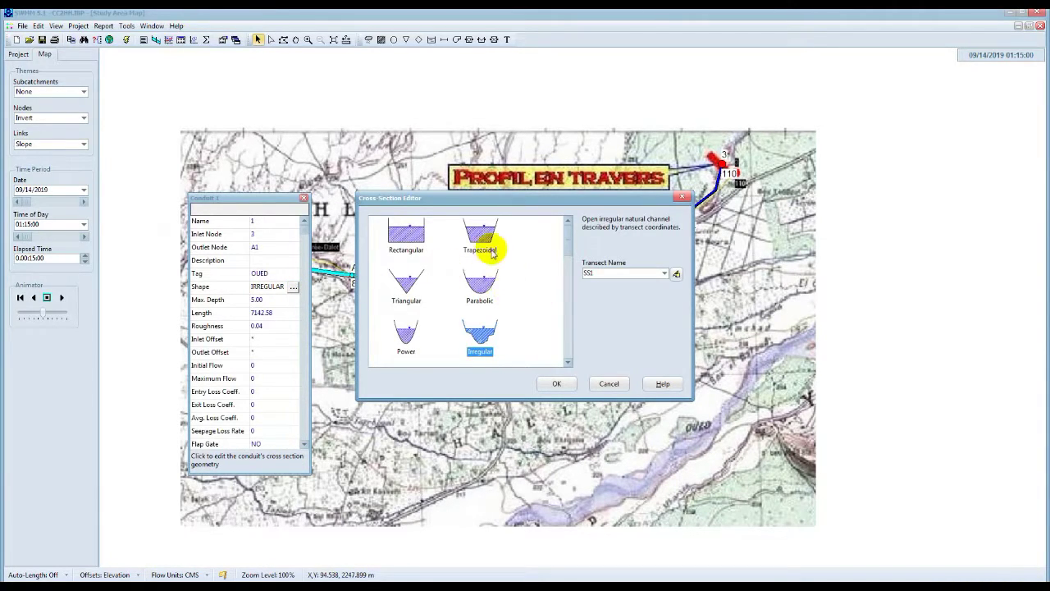
pyautogui.click(676, 275)
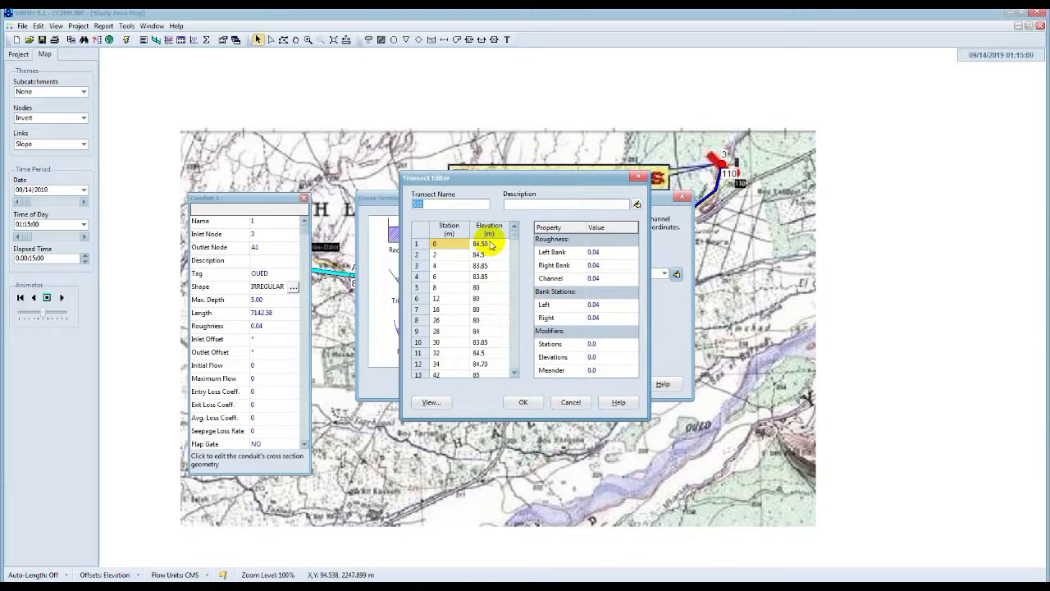
pyautogui.click(430, 403)
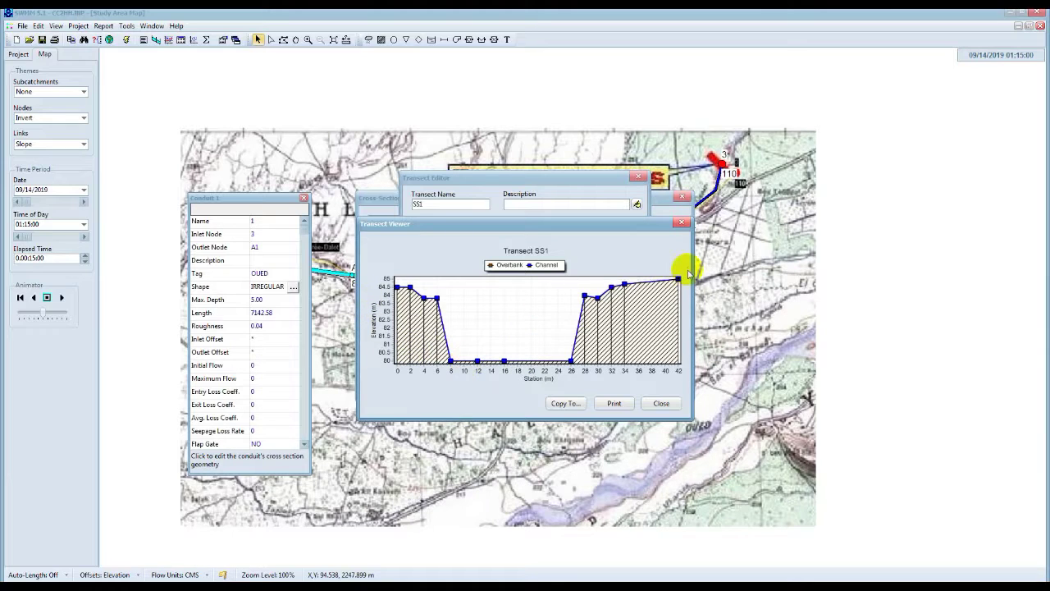
# Close transect SS1's profile plot and accept the transect and cross-section editors, closing conduit 1's properties as well
pyautogui.click(664, 403)
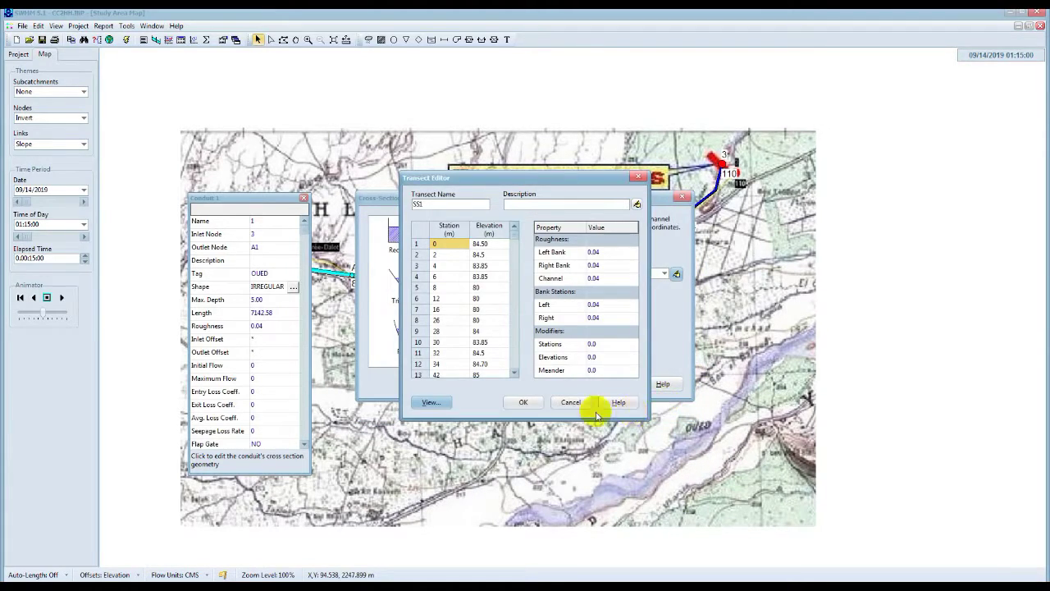
pyautogui.click(525, 402)
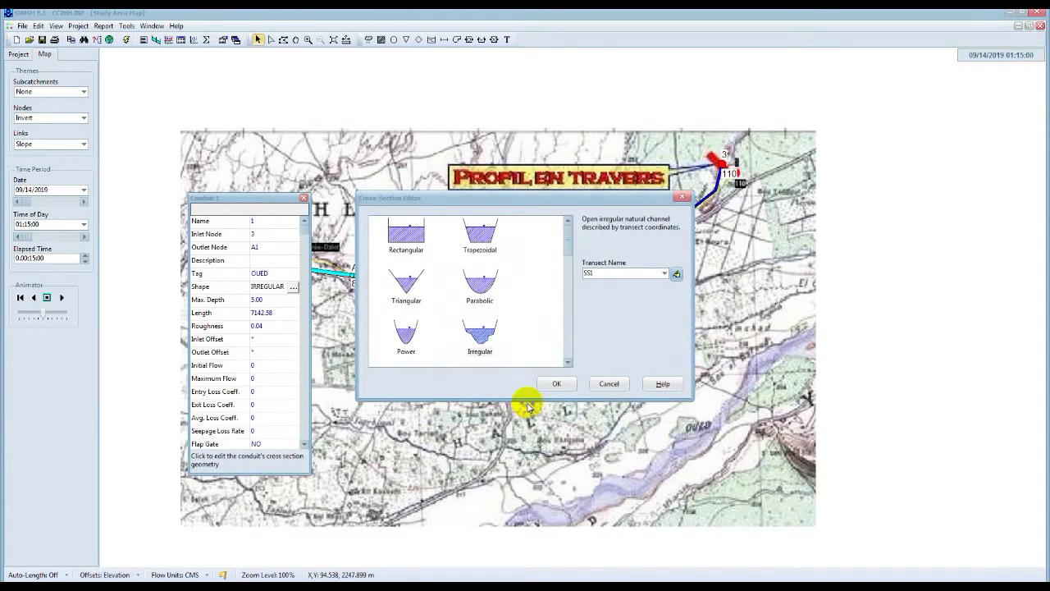
pyautogui.click(561, 384)
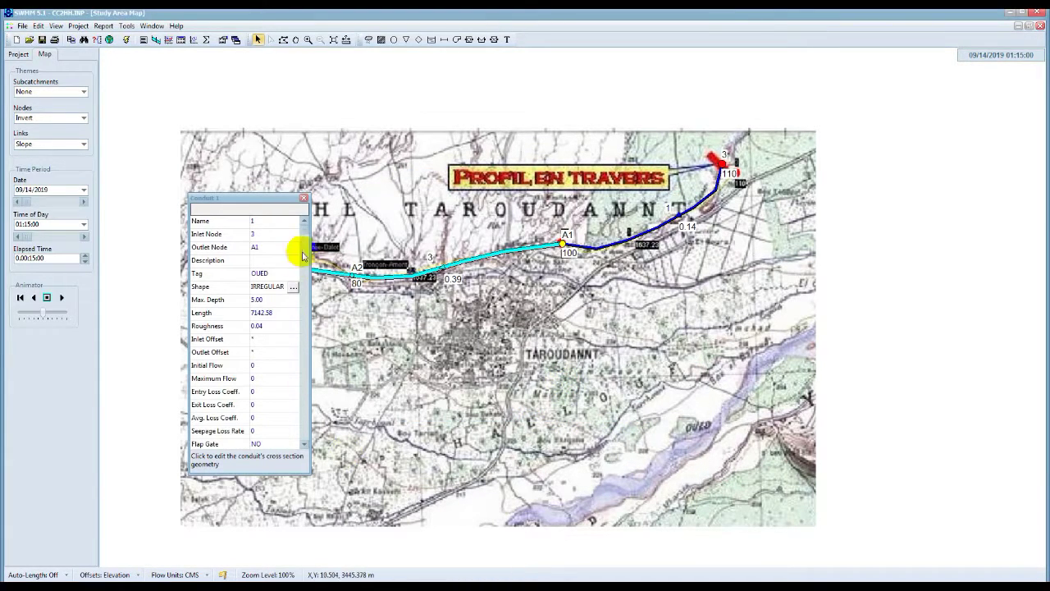
pyautogui.click(304, 198)
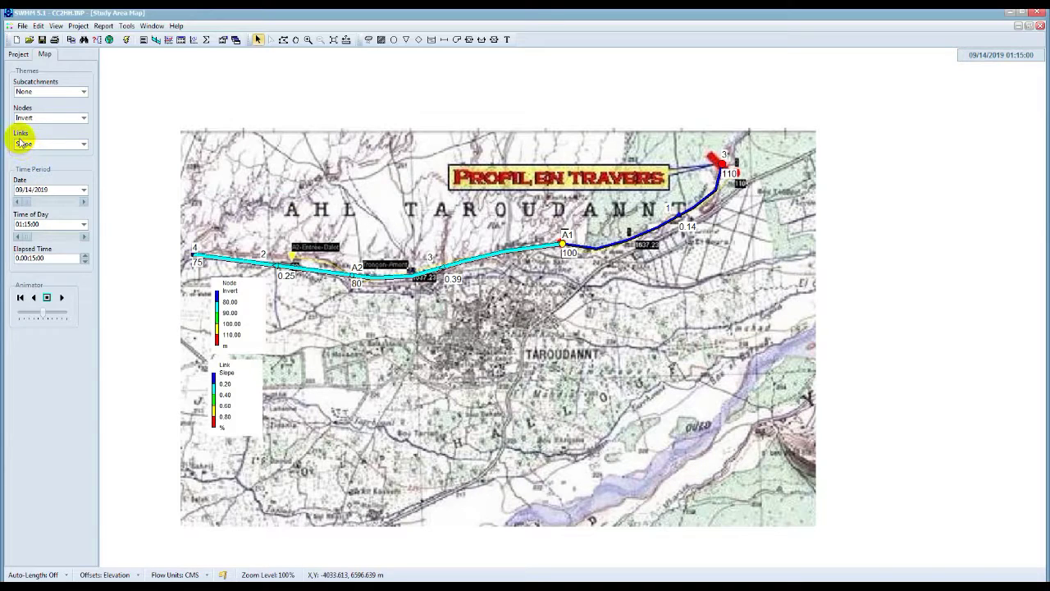
# Switch the link theme on the study area map to Flow
pyautogui.click(84, 145)
pyautogui.click(85, 146)
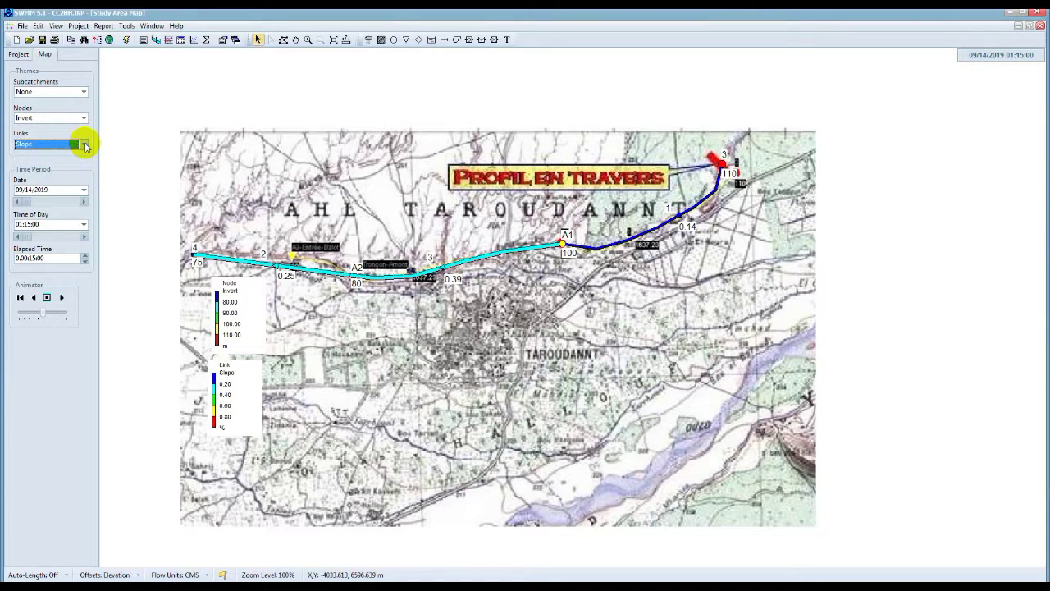
pyautogui.click(86, 146)
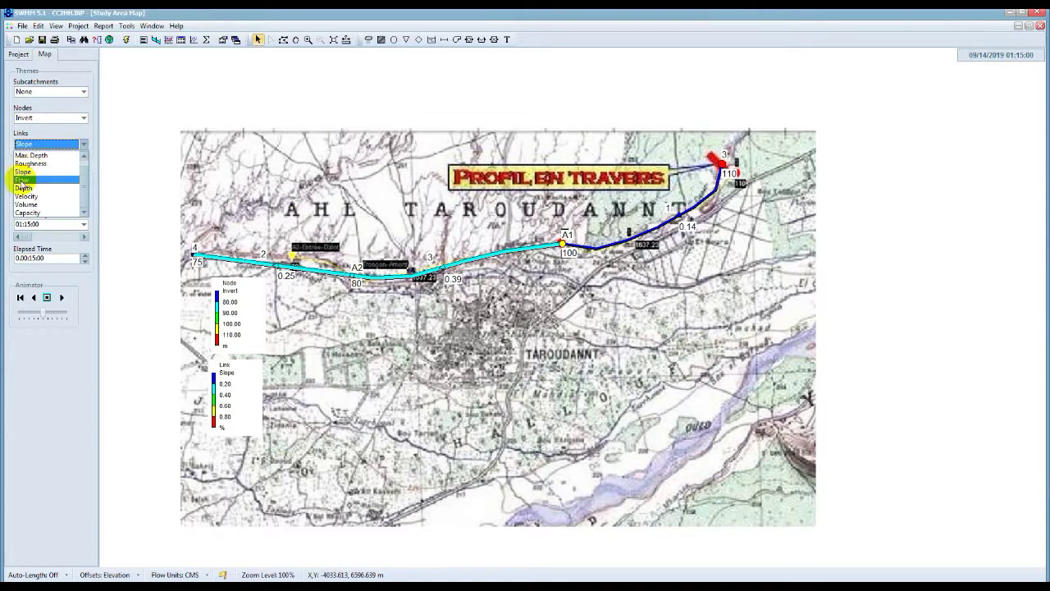
pyautogui.click(22, 180)
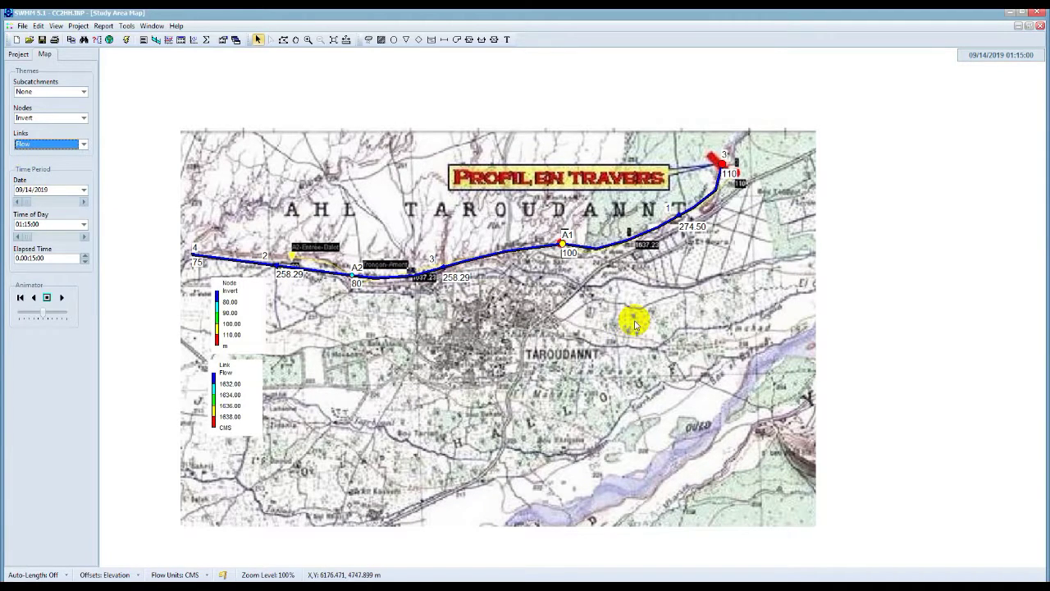
# Review the direct inflow settings of junction 3, including its baseline and time series, and close its properties
pyautogui.click(721, 163)
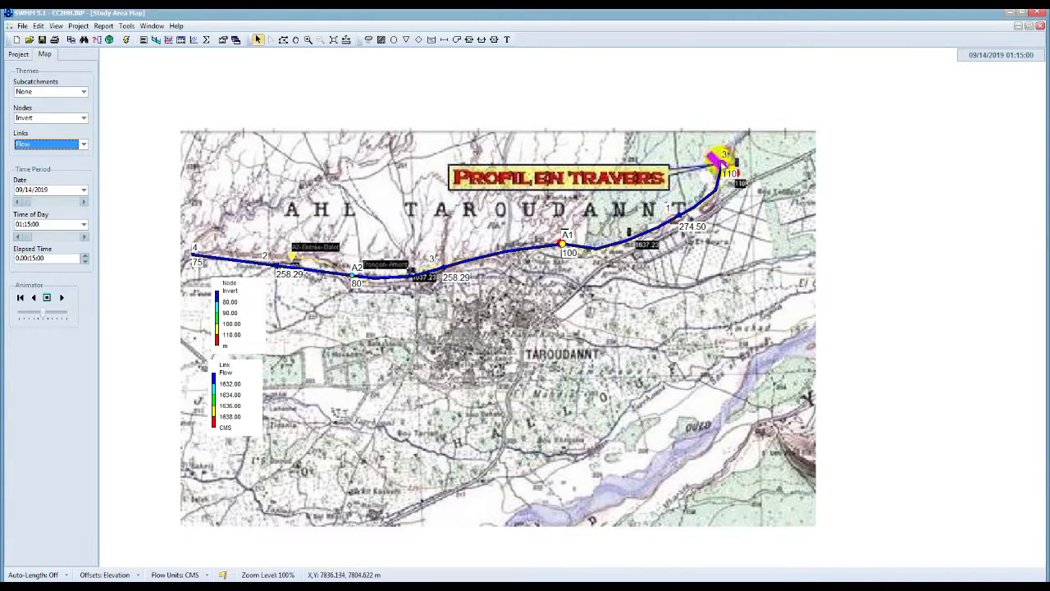
pyautogui.doubleClick(722, 164)
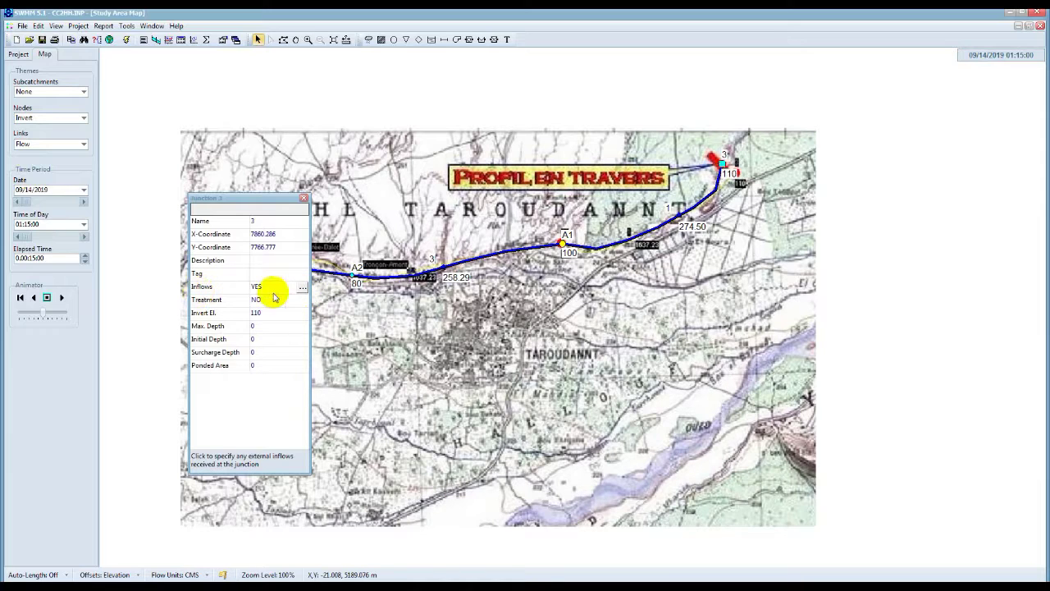
pyautogui.click(302, 287)
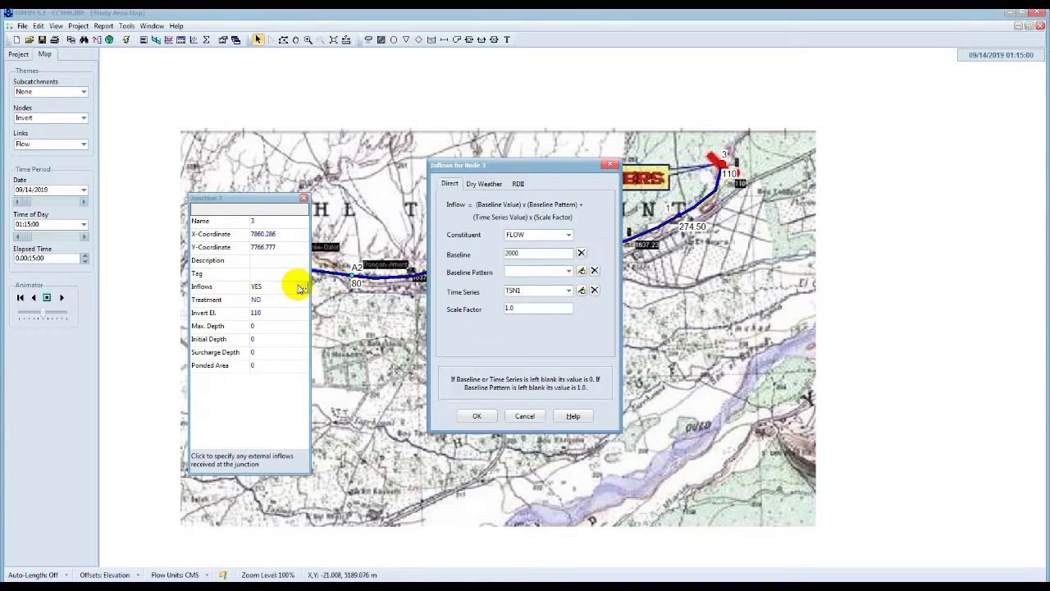
pyautogui.doubleClick(521, 256)
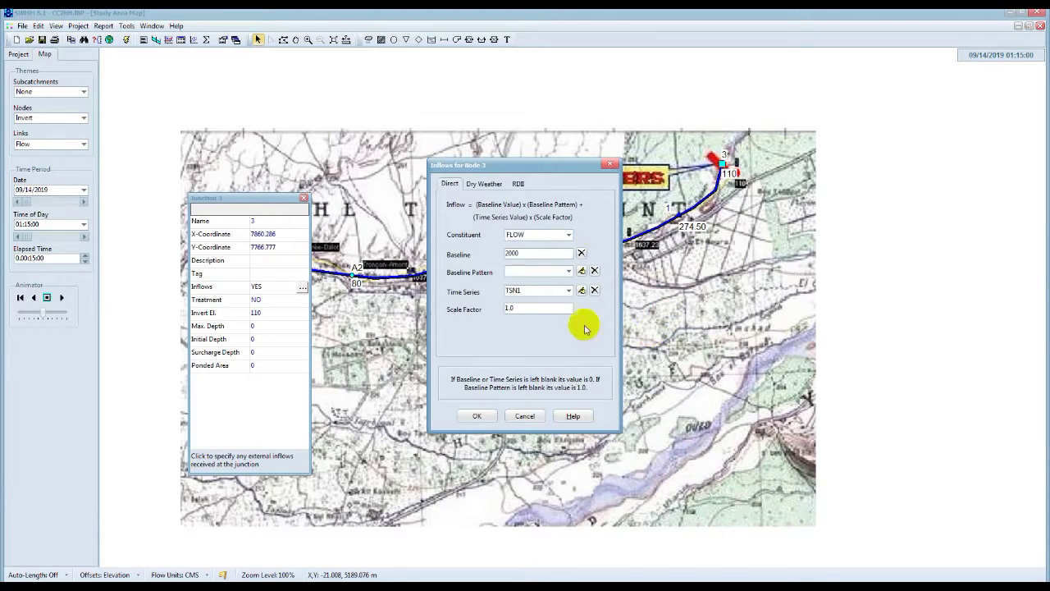
pyautogui.click(479, 415)
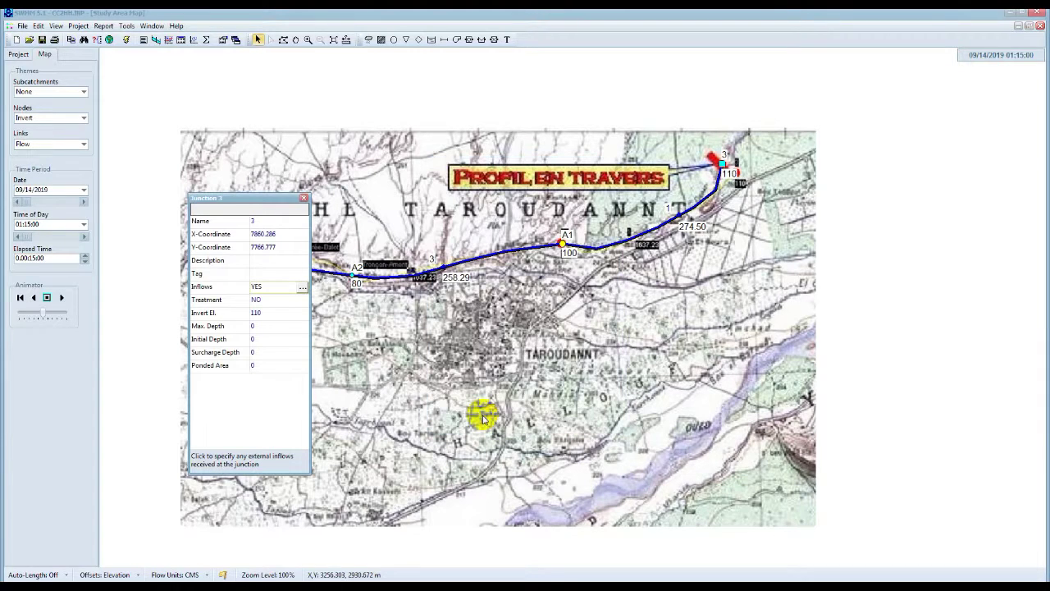
pyautogui.click(304, 198)
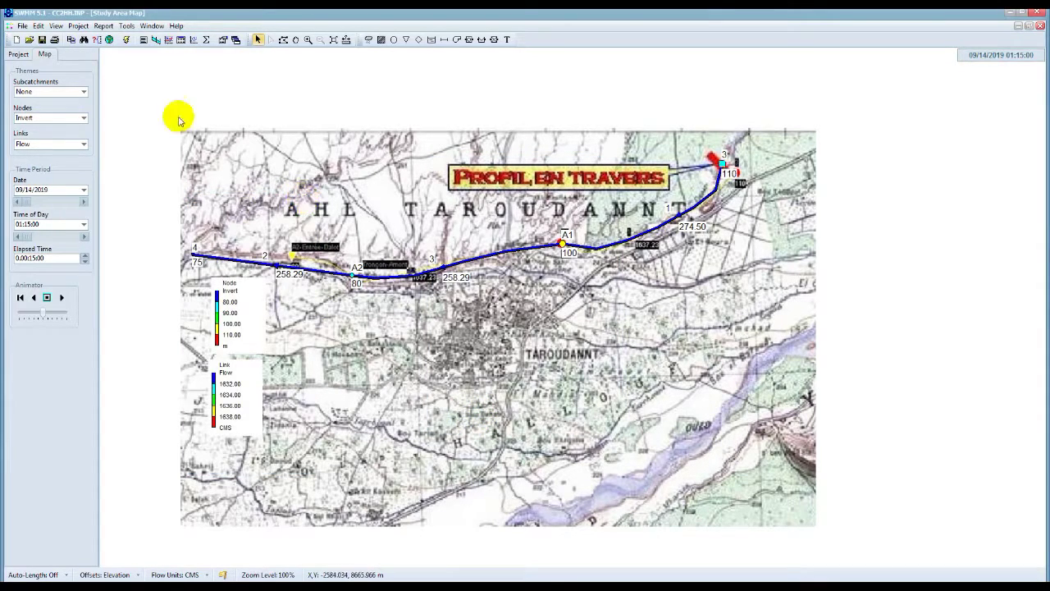
# Run the simulation, dismiss the run status, and check the link flows along the river on the map
pyautogui.click(127, 45)
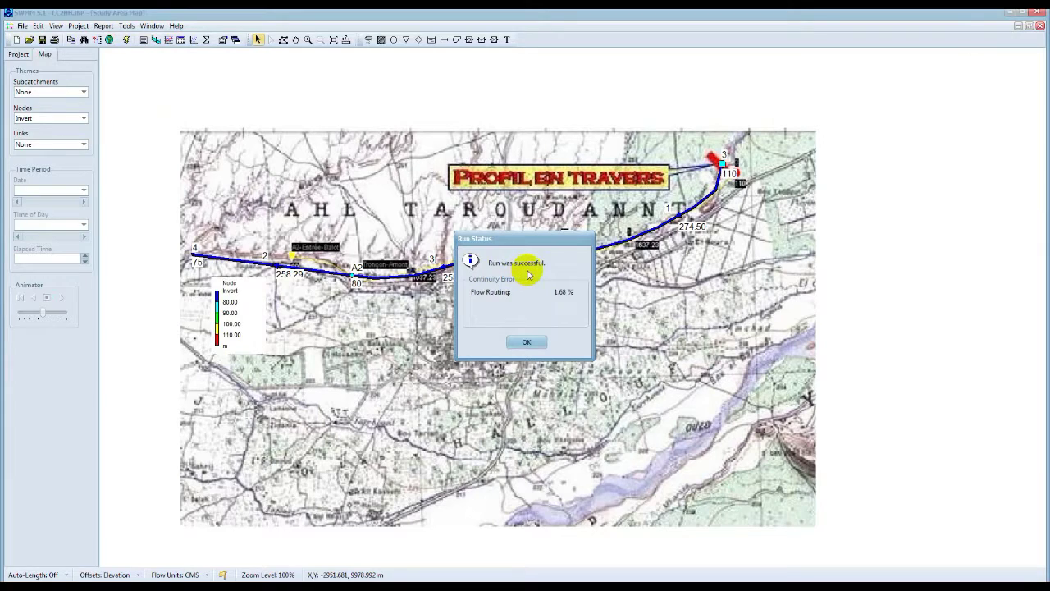
pyautogui.click(533, 343)
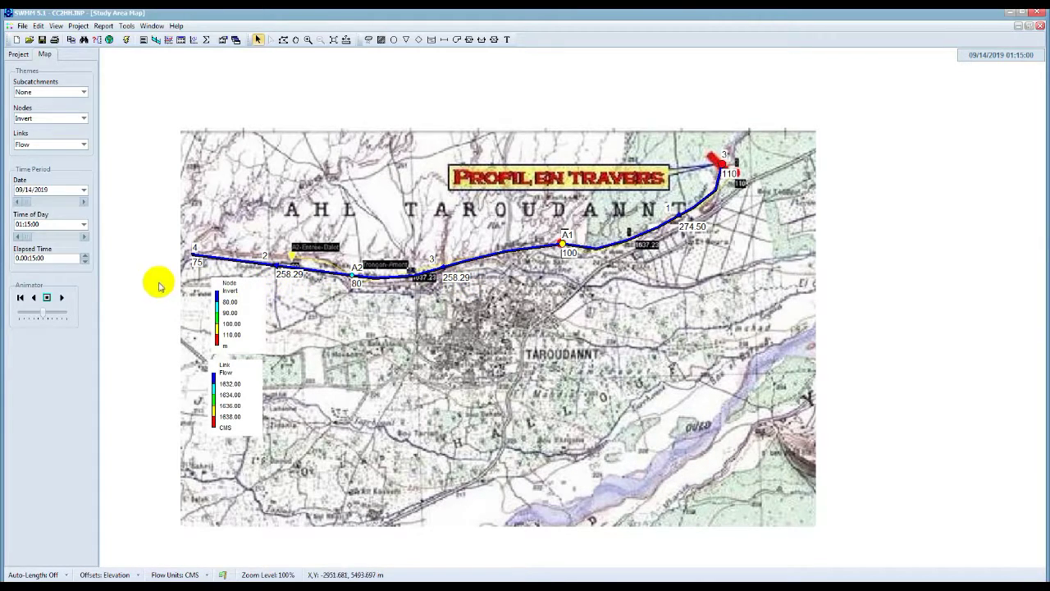
pyautogui.moveTo(717, 163)
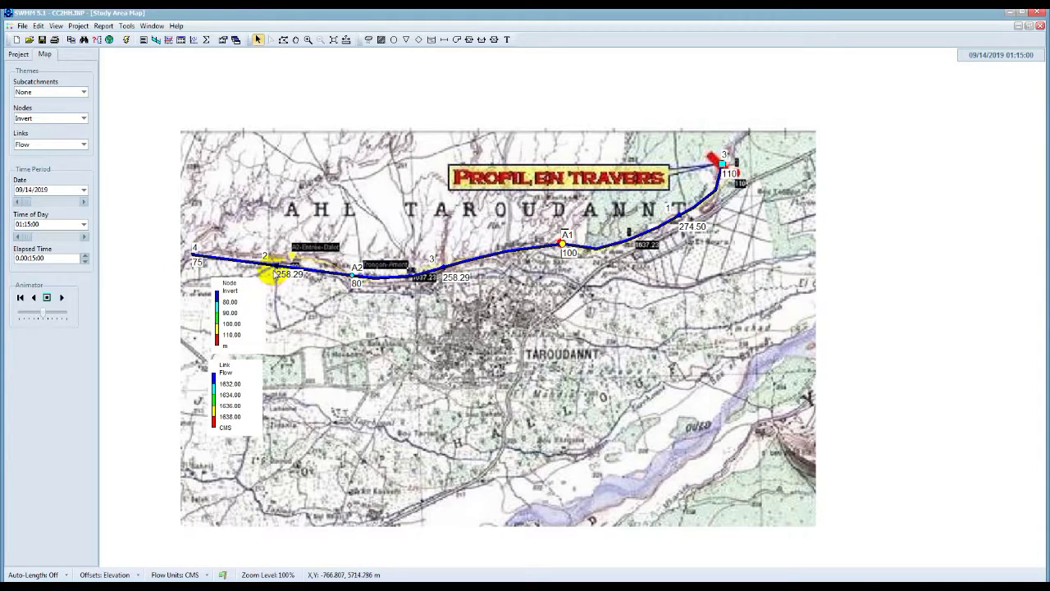
pyautogui.moveTo(275, 269)
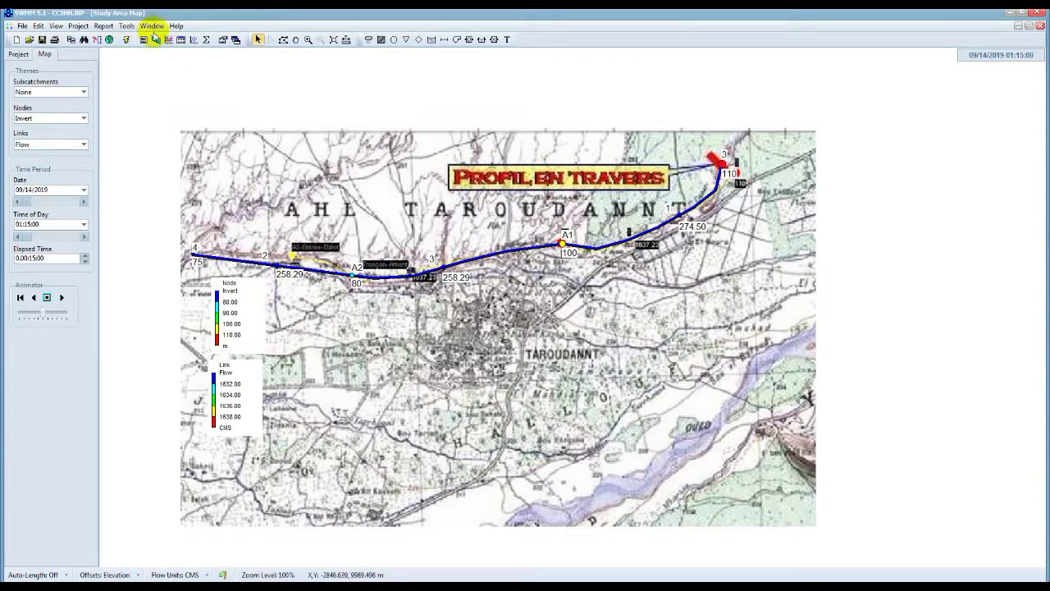
# Set up a profile plot from start node 3 to end node 4 and find the path of links between them
pyautogui.click(155, 39)
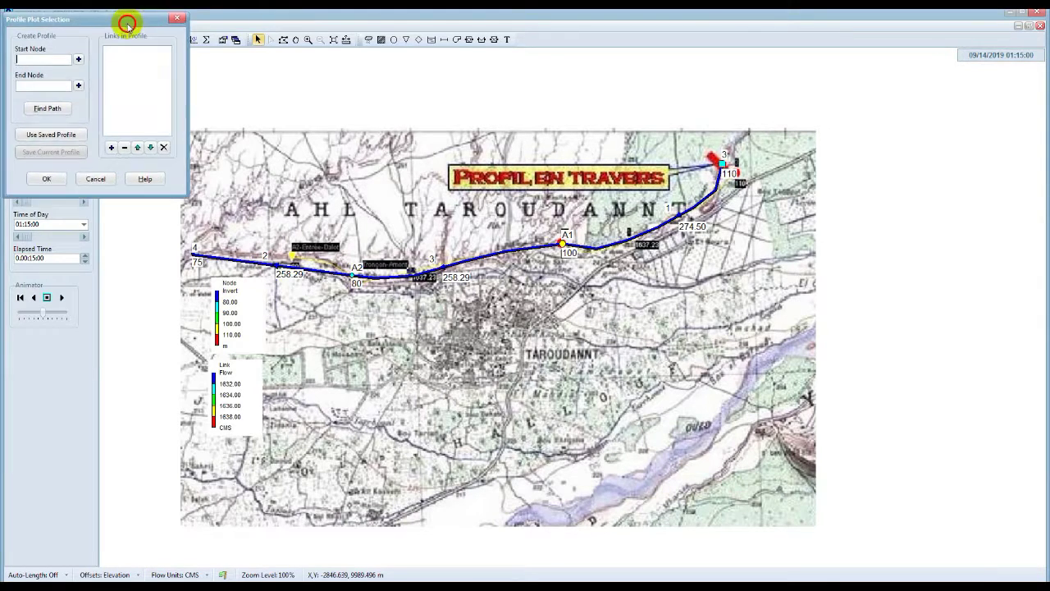
pyautogui.moveTo(127, 25); pyautogui.dragTo(237, 45)
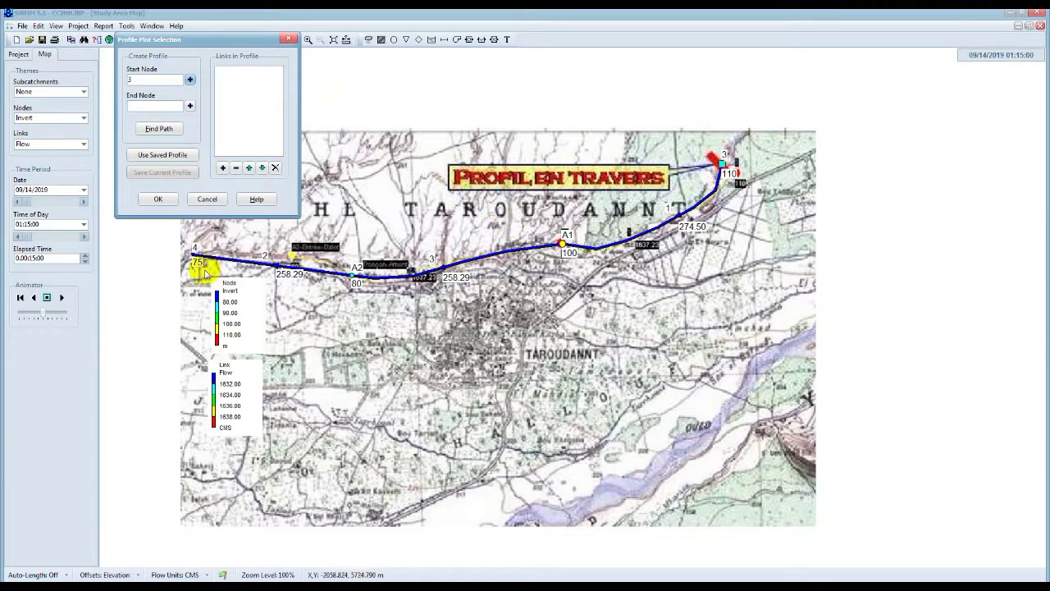
pyautogui.click(135, 106)
pyautogui.click(193, 256)
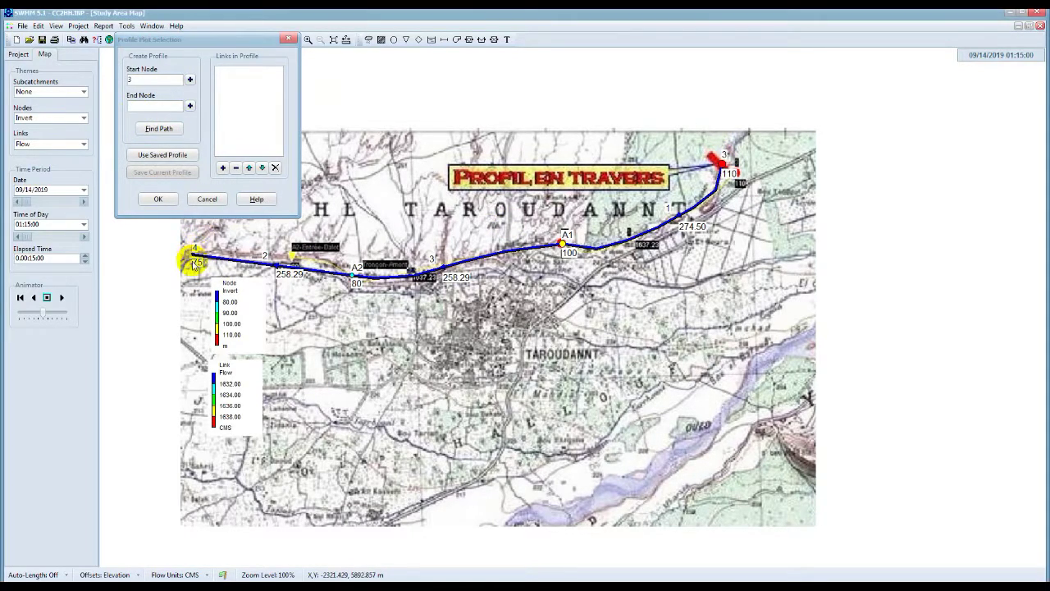
pyautogui.click(189, 106)
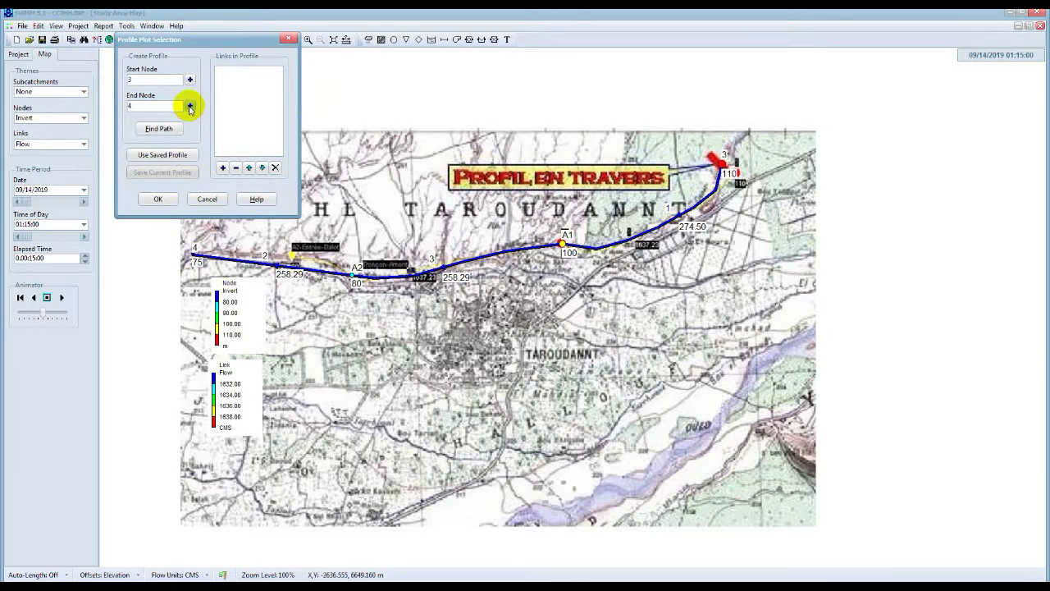
pyautogui.click(160, 131)
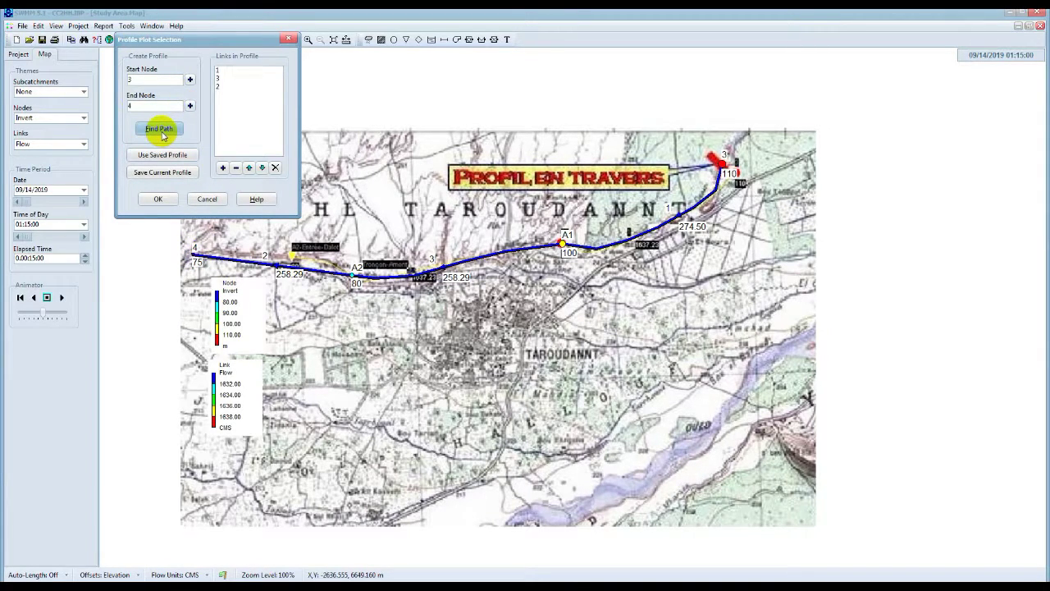
# Save the current profile as NN and plot its water elevation profile
pyautogui.click(159, 178)
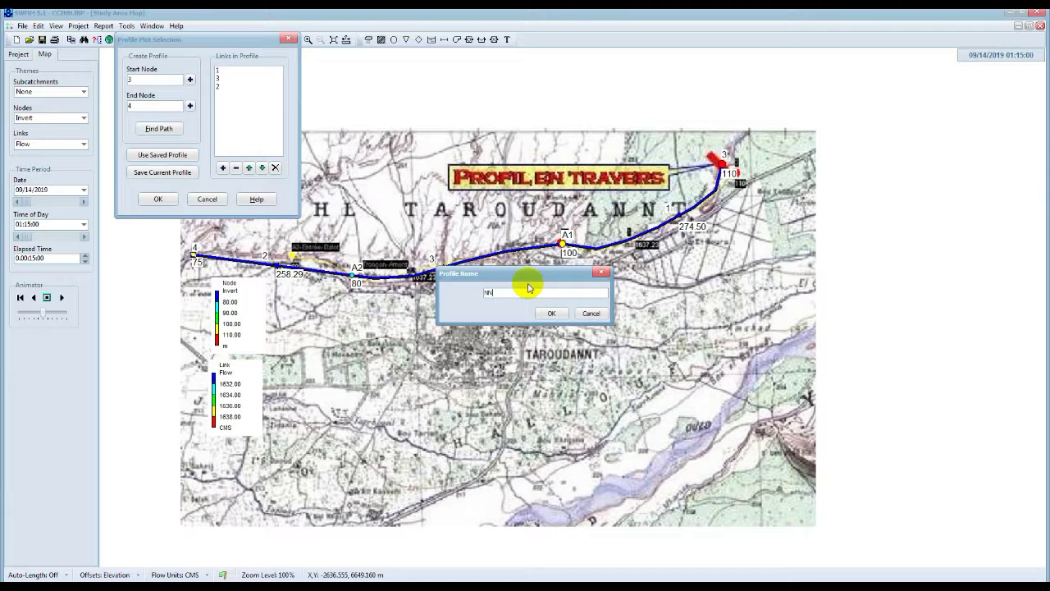
pyautogui.click(550, 312)
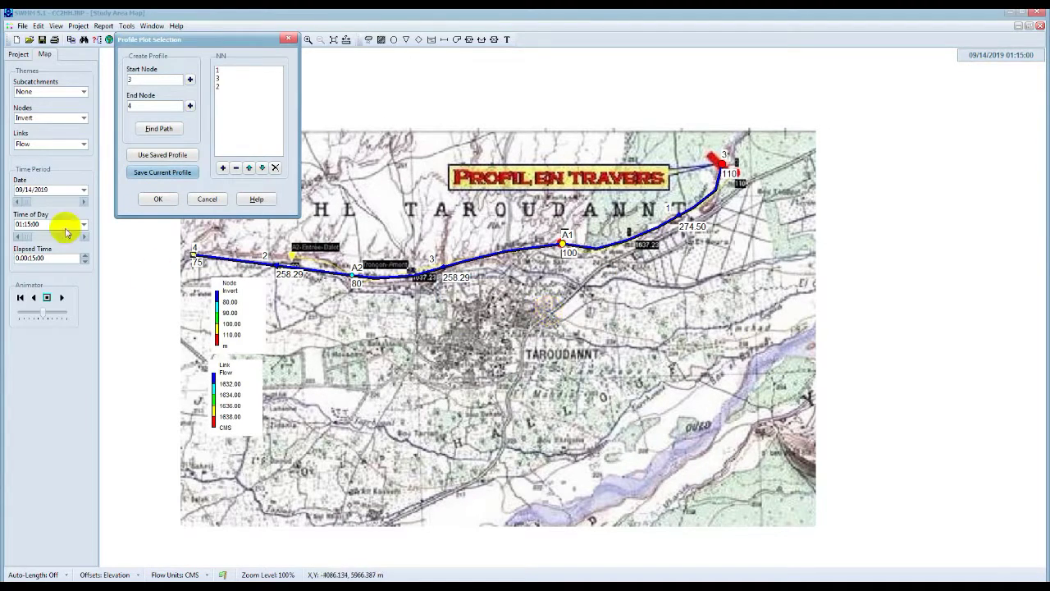
pyautogui.click(154, 198)
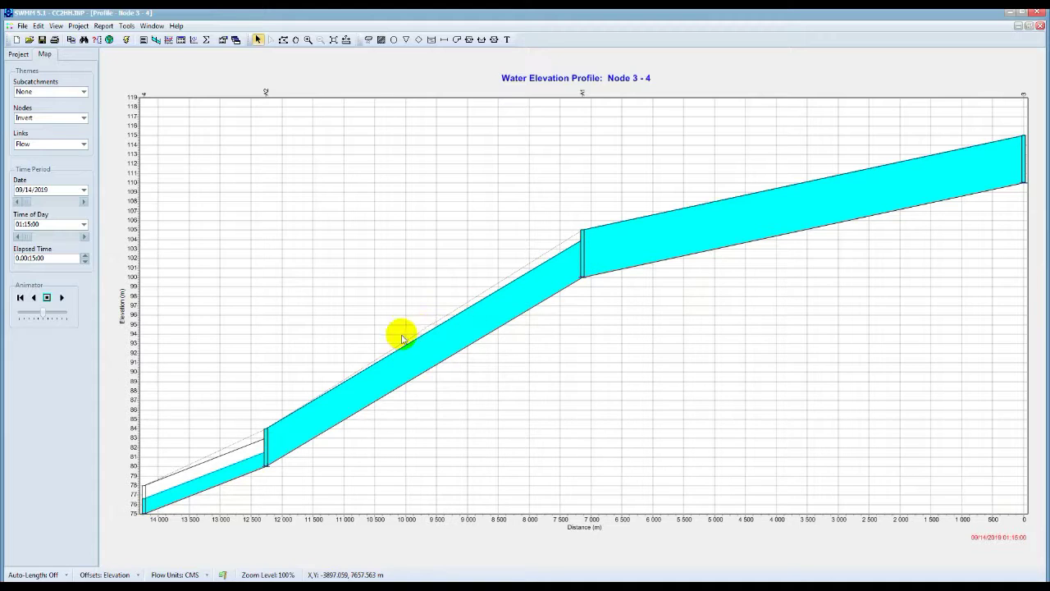
# Close the water elevation profile plot and bring back the study area map at full size
pyautogui.click(1030, 28)
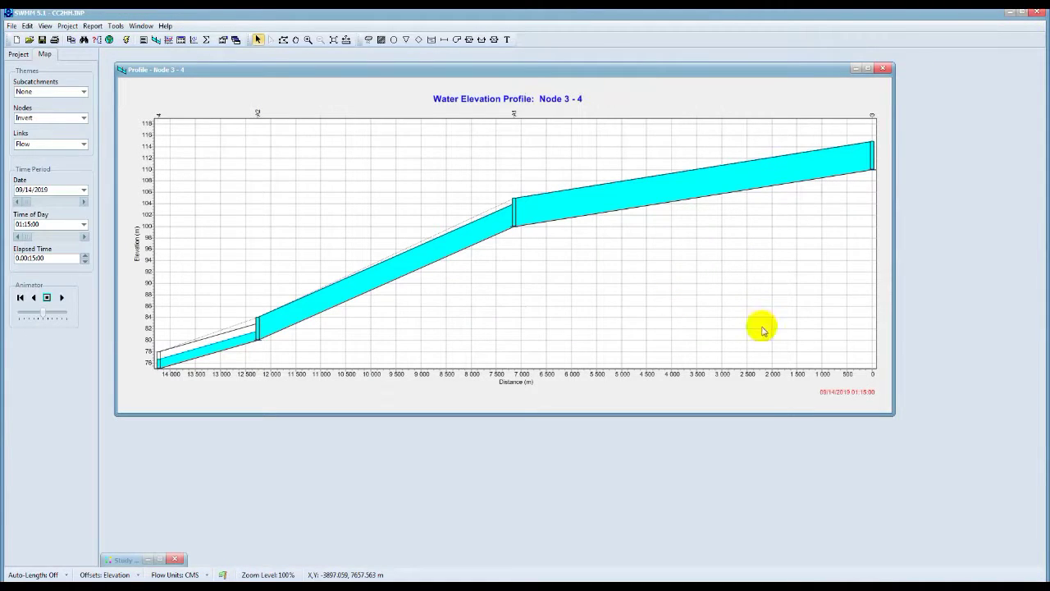
pyautogui.click(884, 71)
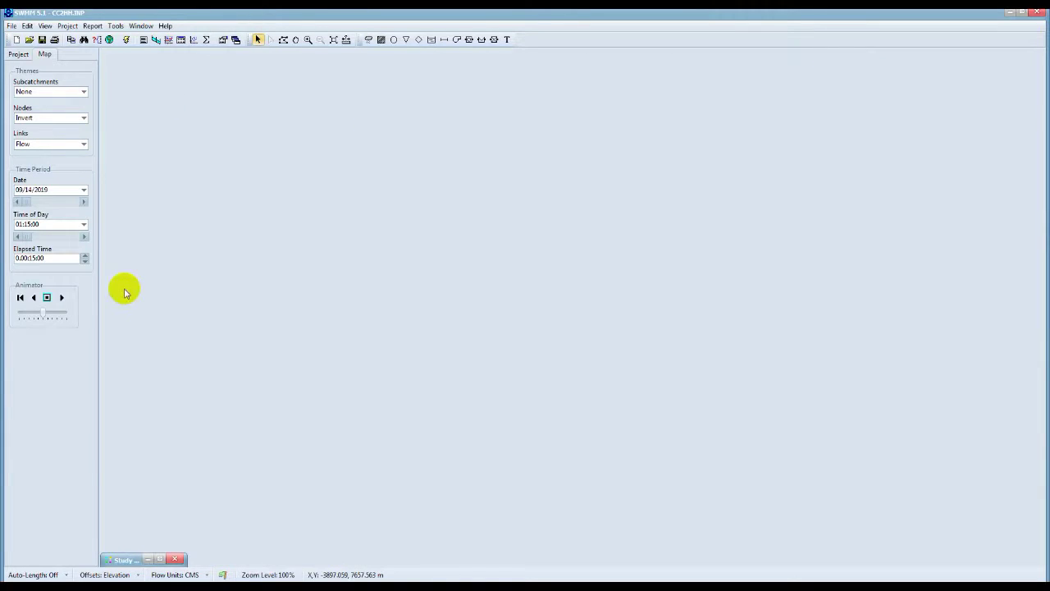
pyautogui.click(159, 559)
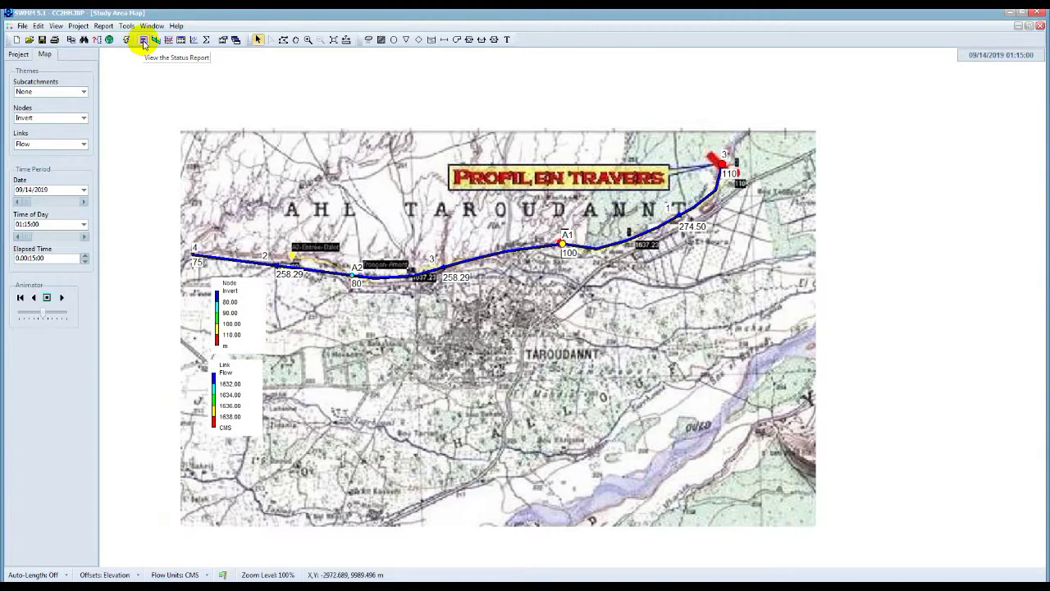
# Examine the status report and the summary results, displaying the Link Flow table
pyautogui.click(144, 43)
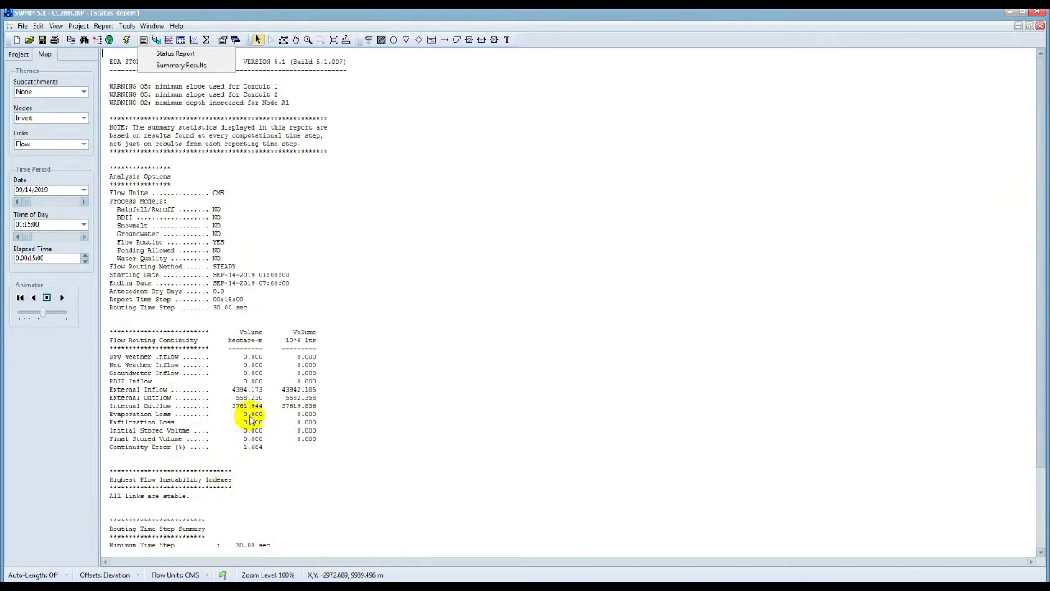
pyautogui.click(166, 67)
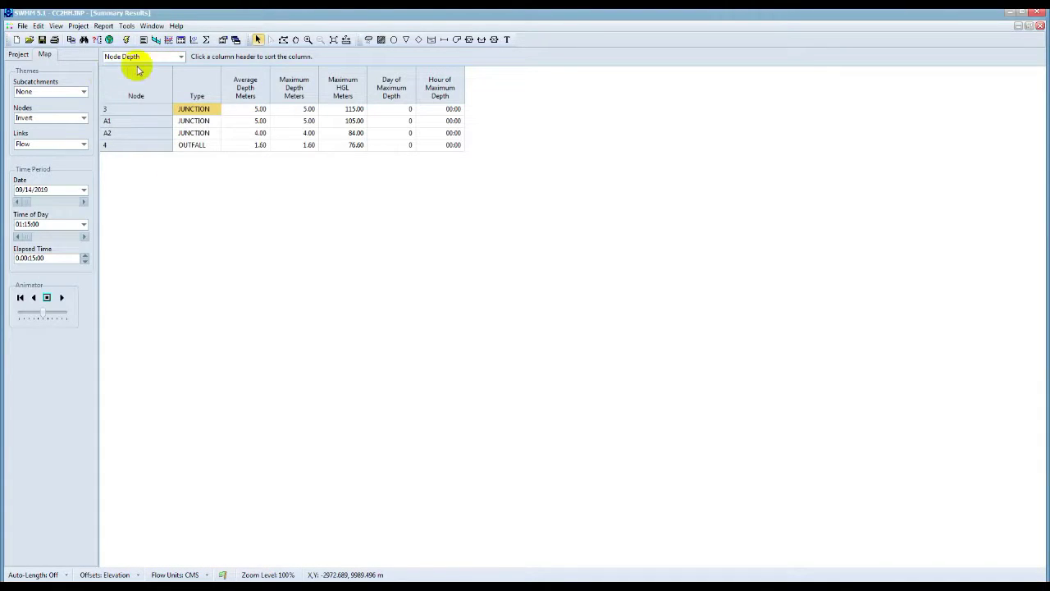
pyautogui.click(181, 57)
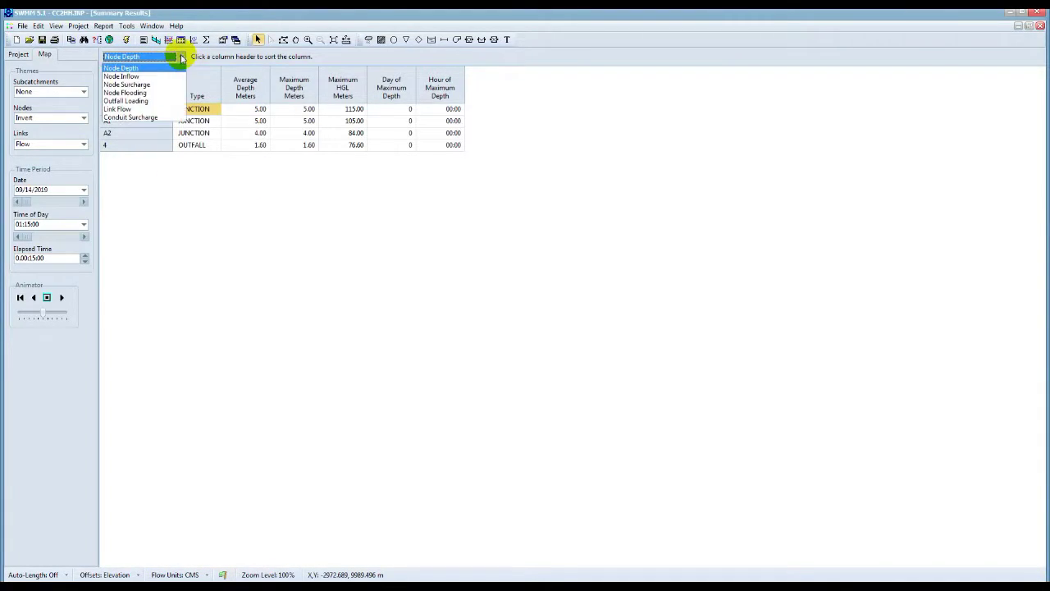
pyautogui.click(135, 110)
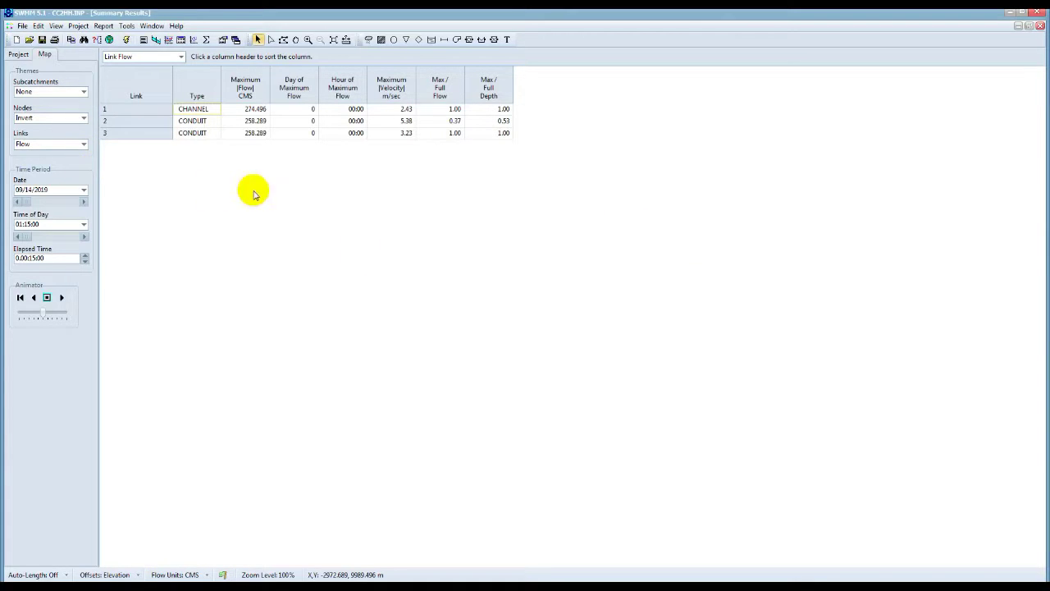
# Close the summary results and the status report to return to the study area map
pyautogui.click(19, 55)
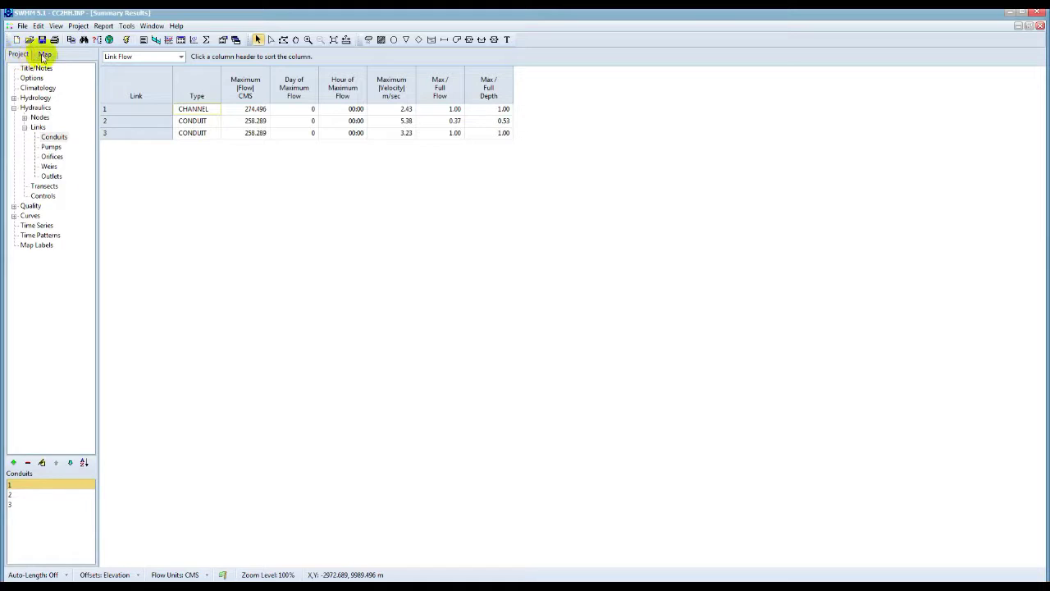
pyautogui.click(44, 55)
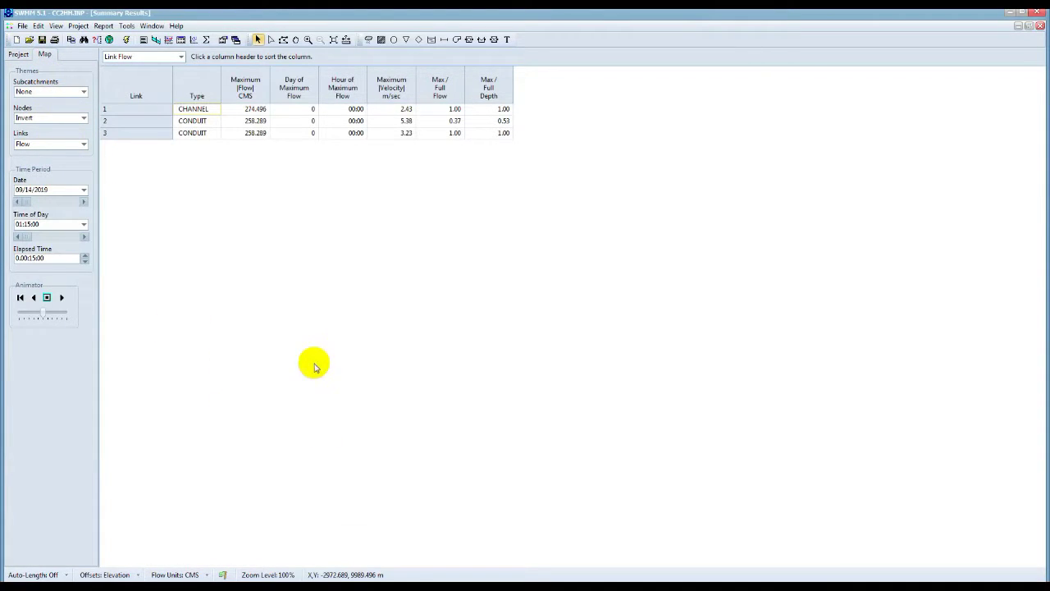
pyautogui.click(1040, 27)
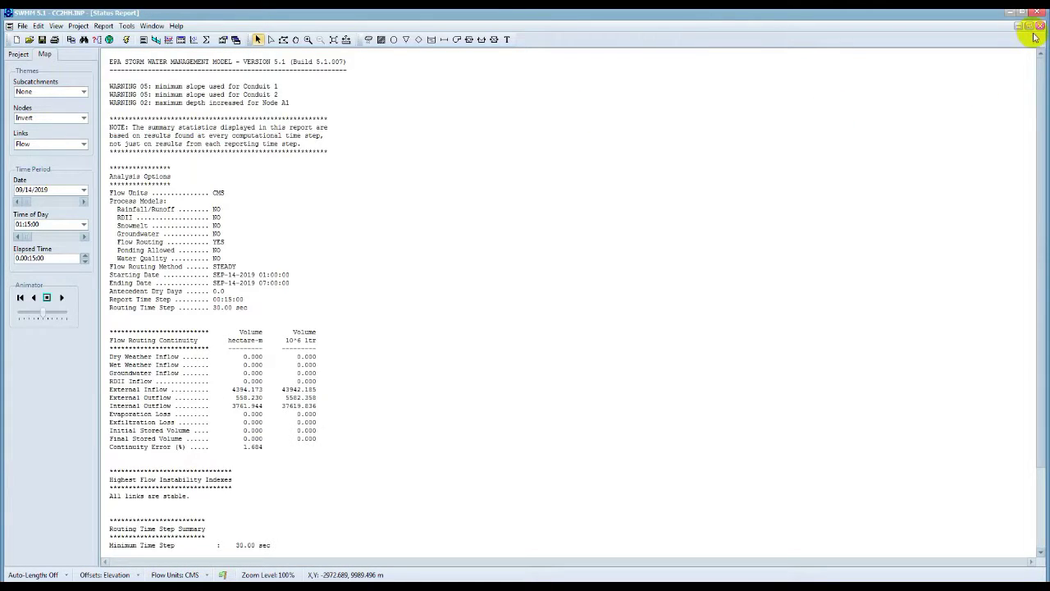
pyautogui.click(1041, 27)
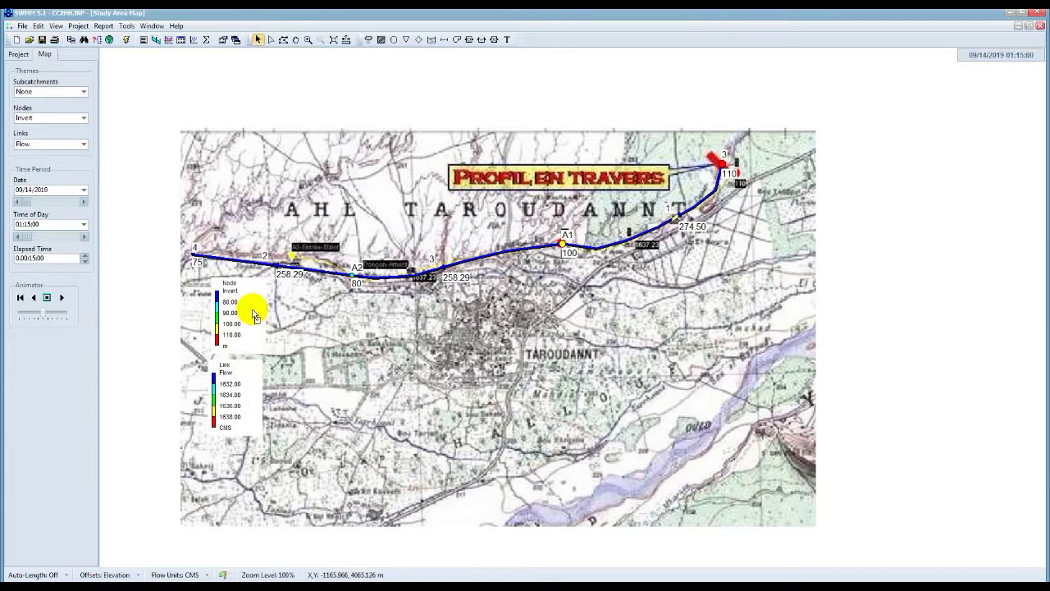
# Switch the node theme on the map to Depth and check the water depth at junction A2
pyautogui.click(82, 119)
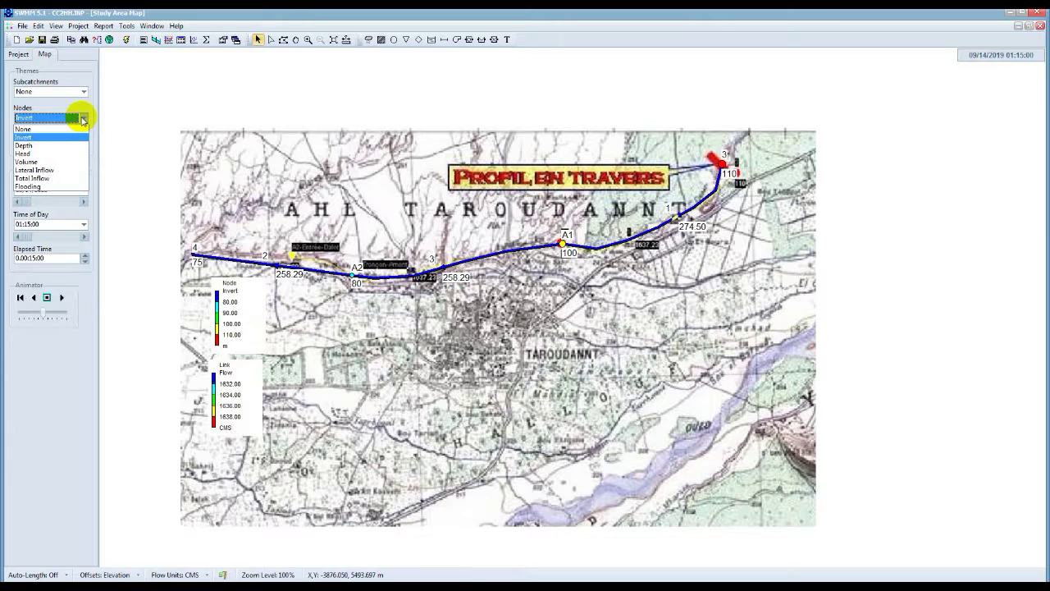
pyautogui.click(37, 146)
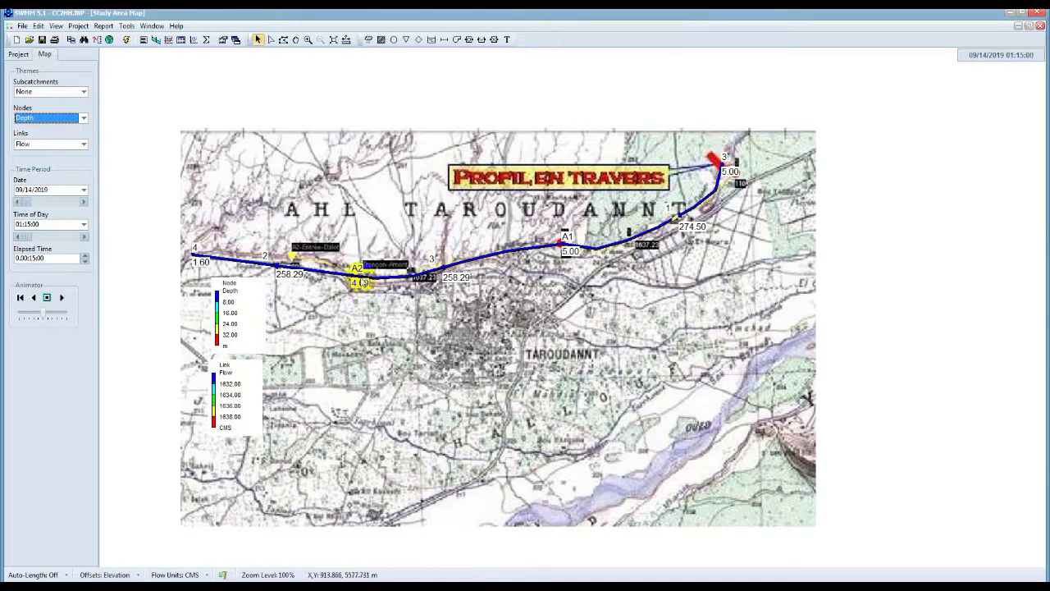
pyautogui.moveTo(343, 281)
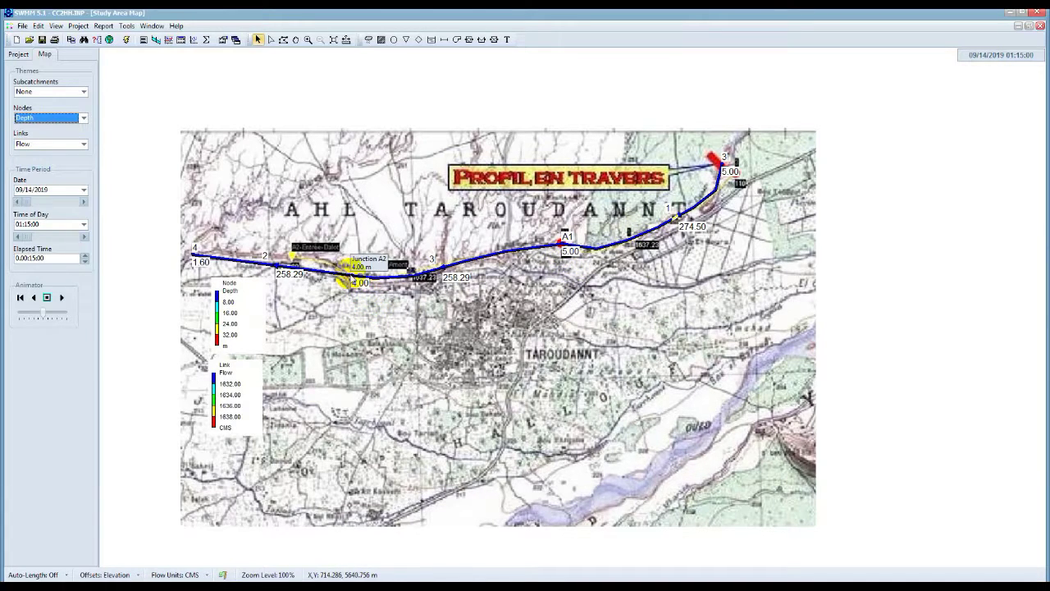